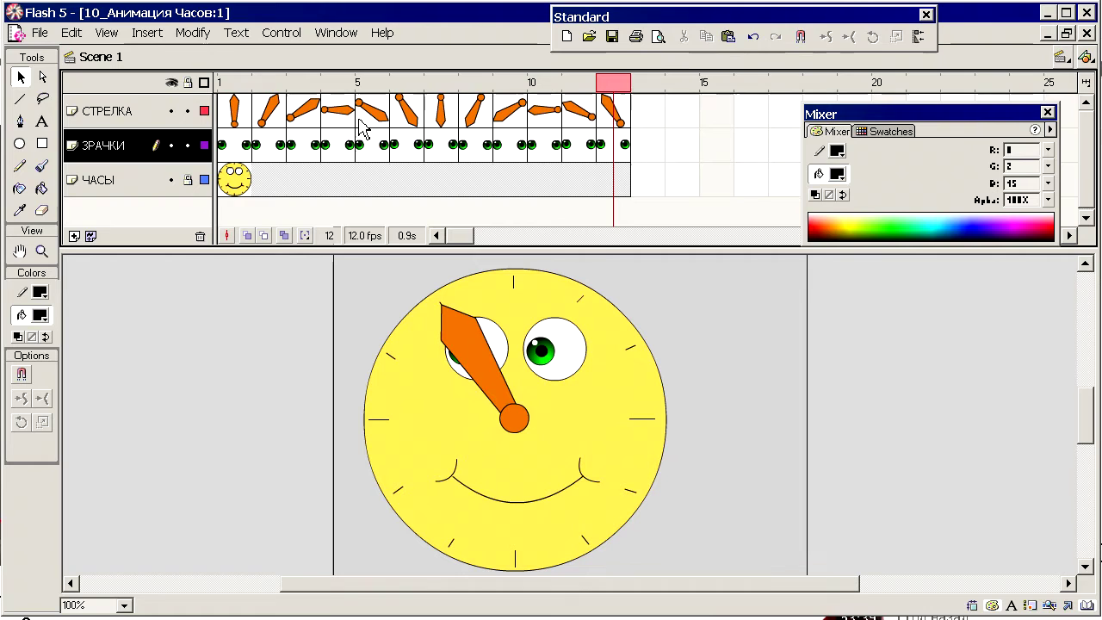
# Review the clock's frame-by-frame animation by scrubbing through its frames and playing it from frame 1.
pyautogui.moveTo(389, 107); pyautogui.dragTo(279, 103)
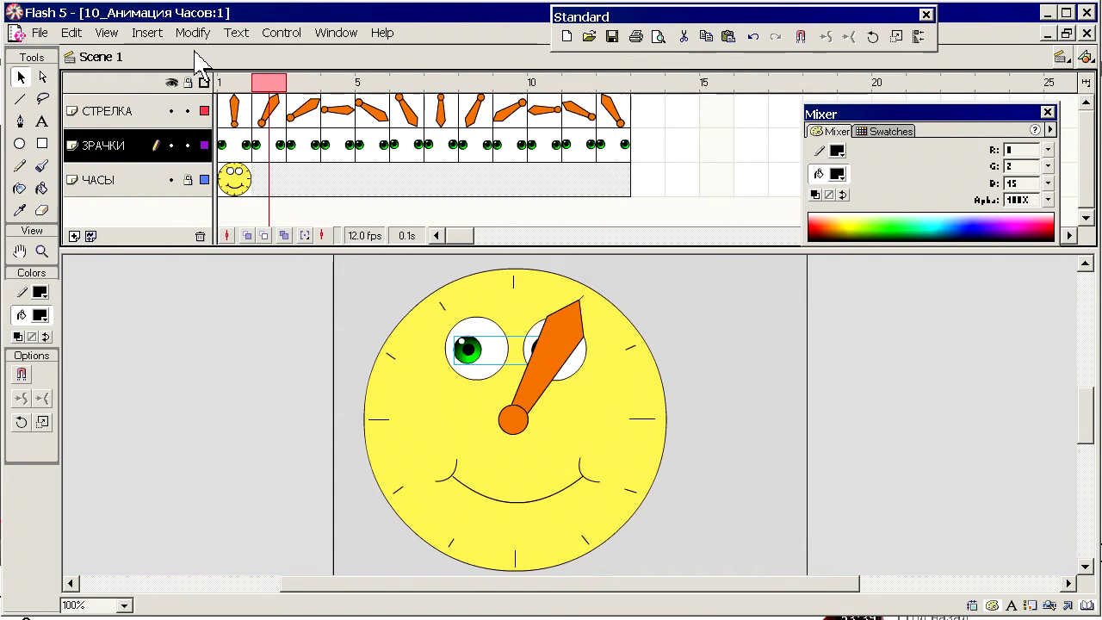
pyautogui.click(154, 37)
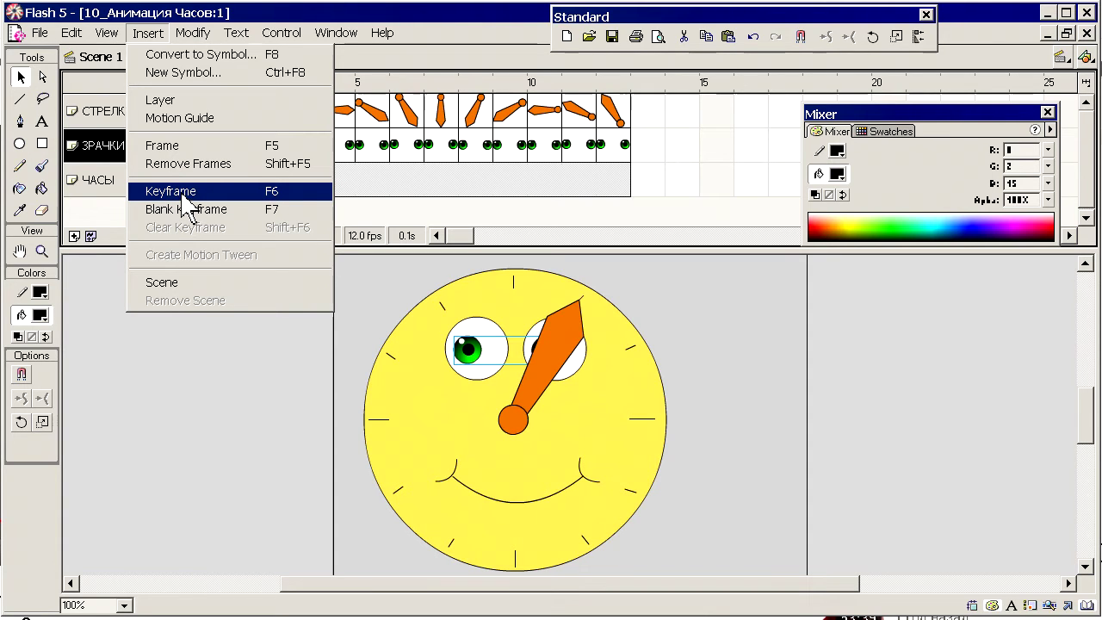
pyautogui.click(371, 109)
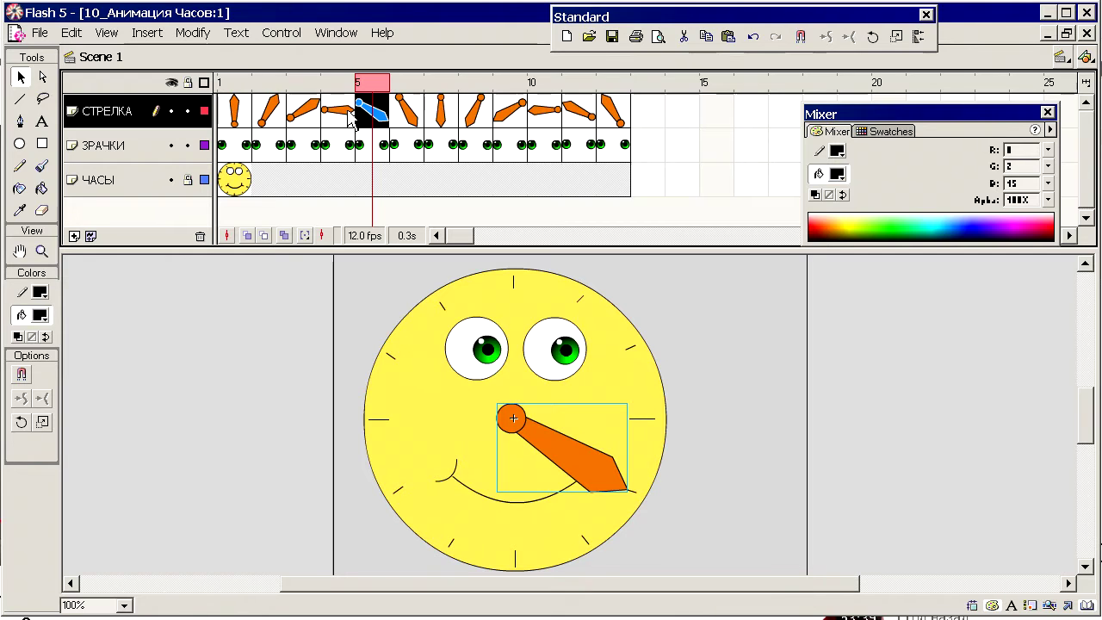
pyautogui.moveTo(369, 88); pyautogui.dragTo(204, 121)
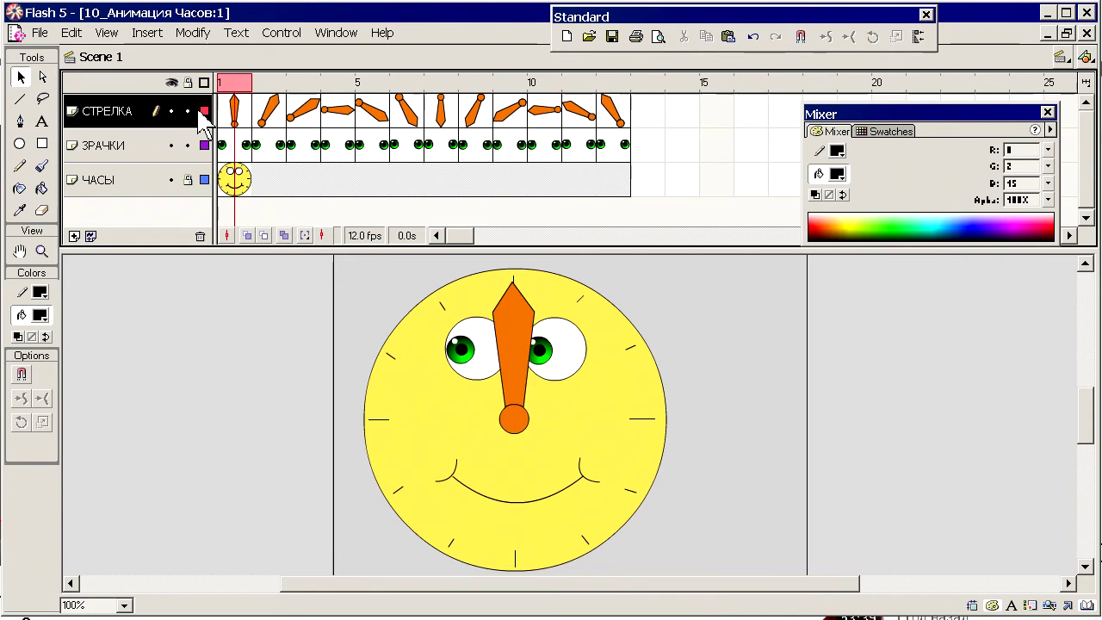
pyautogui.press('Return')
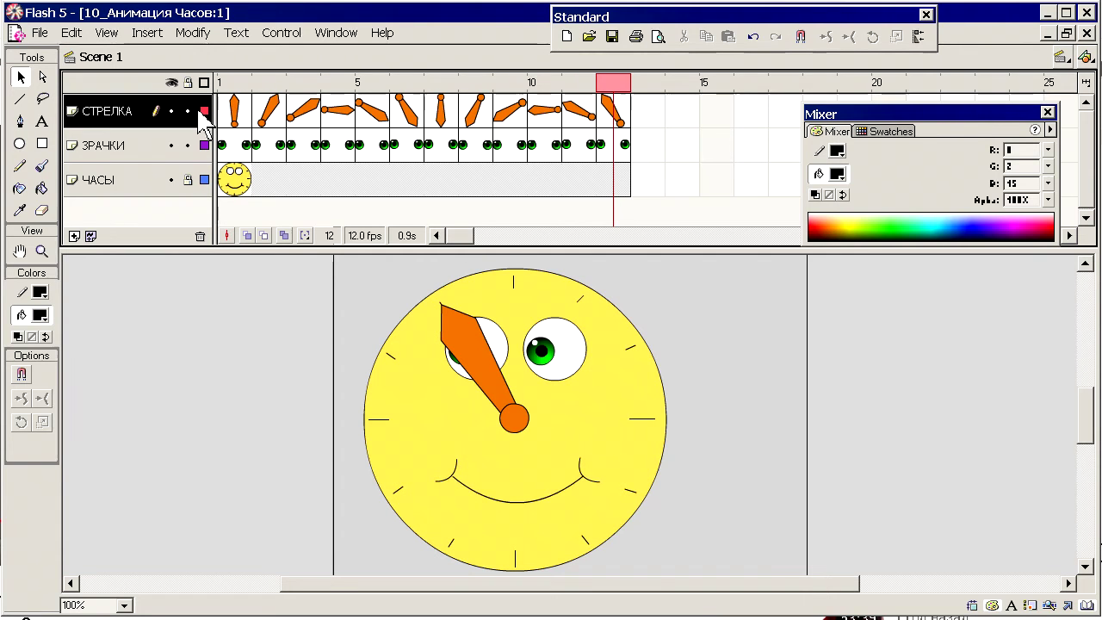
pyautogui.click(149, 32)
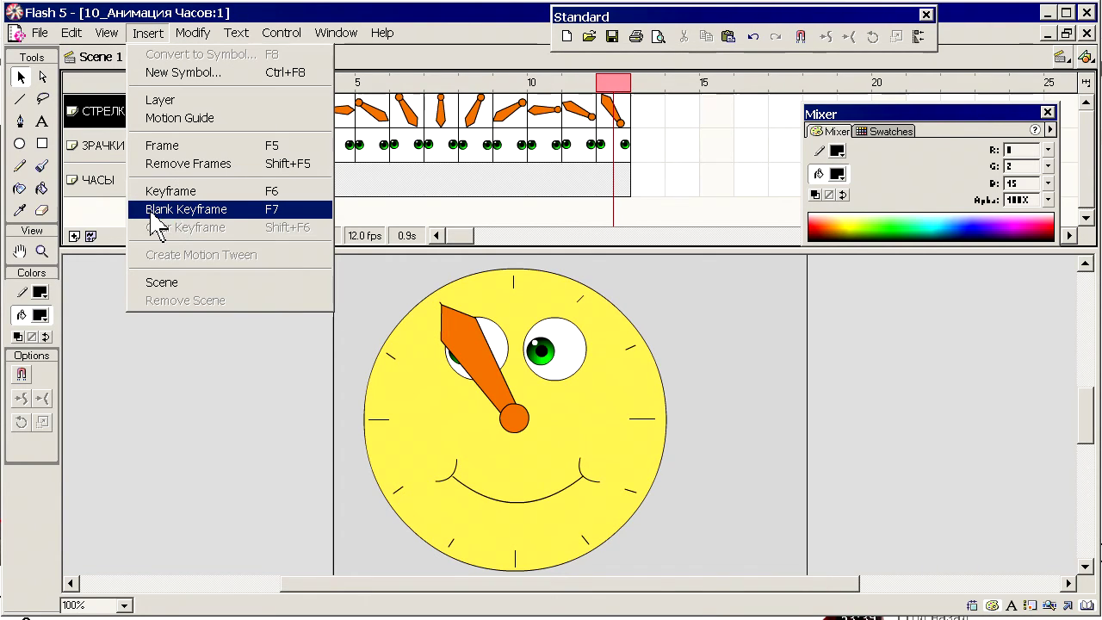
pyautogui.click(277, 222)
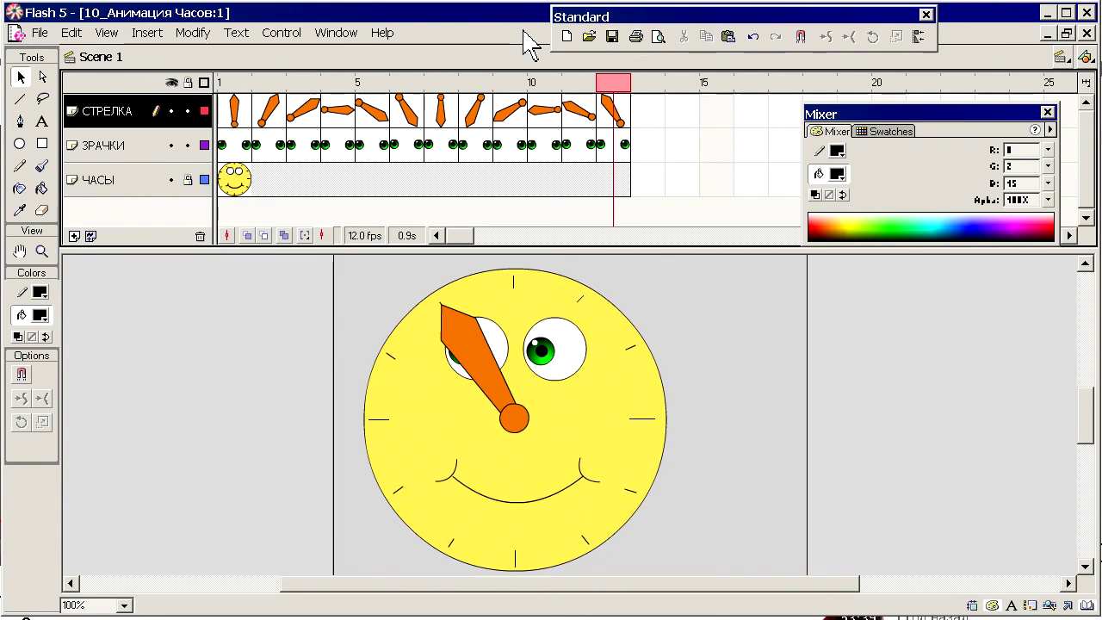
# Switch to the Movie9 document and lock the ЯБЛОКО layer so the apple cannot be edited.
pyautogui.hotkey('ctrl', 'Tab')
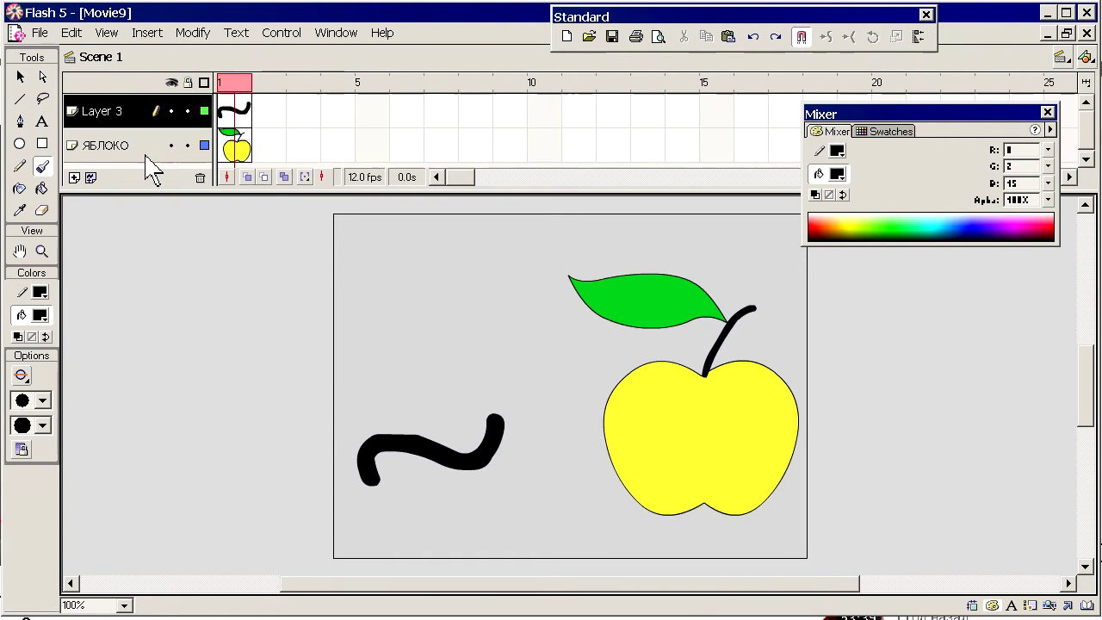
pyautogui.click(110, 157)
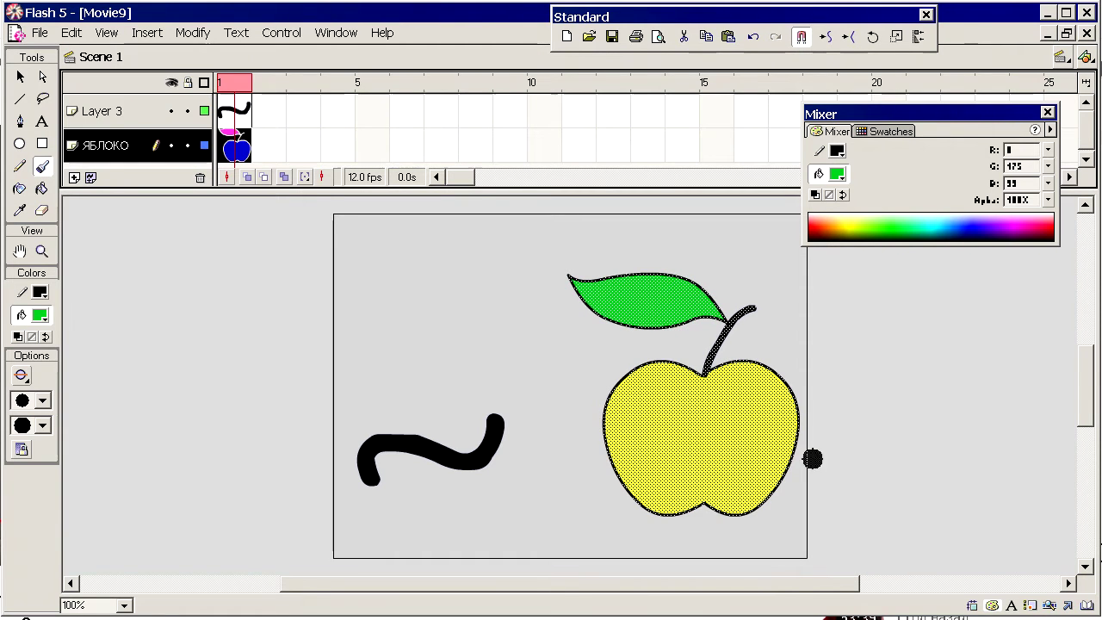
pyautogui.moveTo(657, 380); pyautogui.dragTo(680, 462)
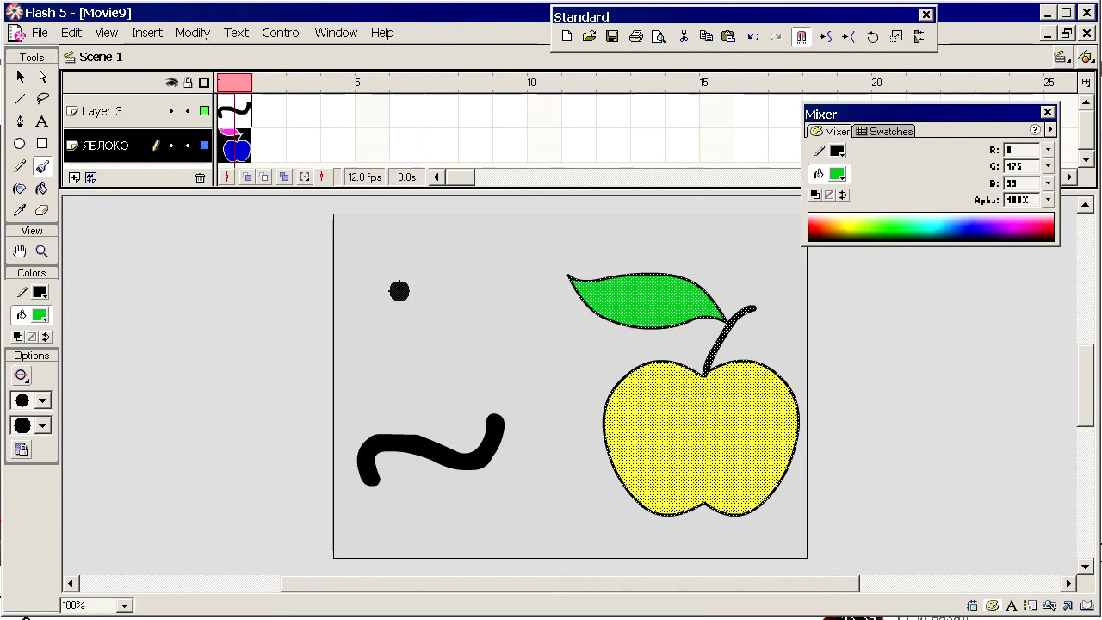
pyautogui.click(188, 145)
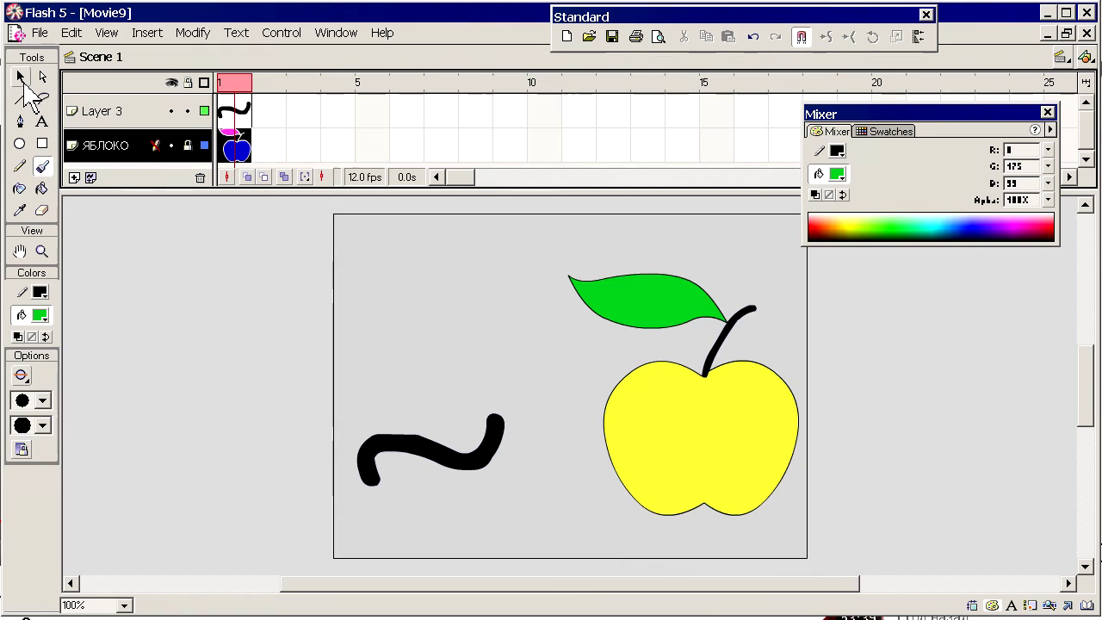
pyautogui.click(21, 78)
pyautogui.click(642, 390)
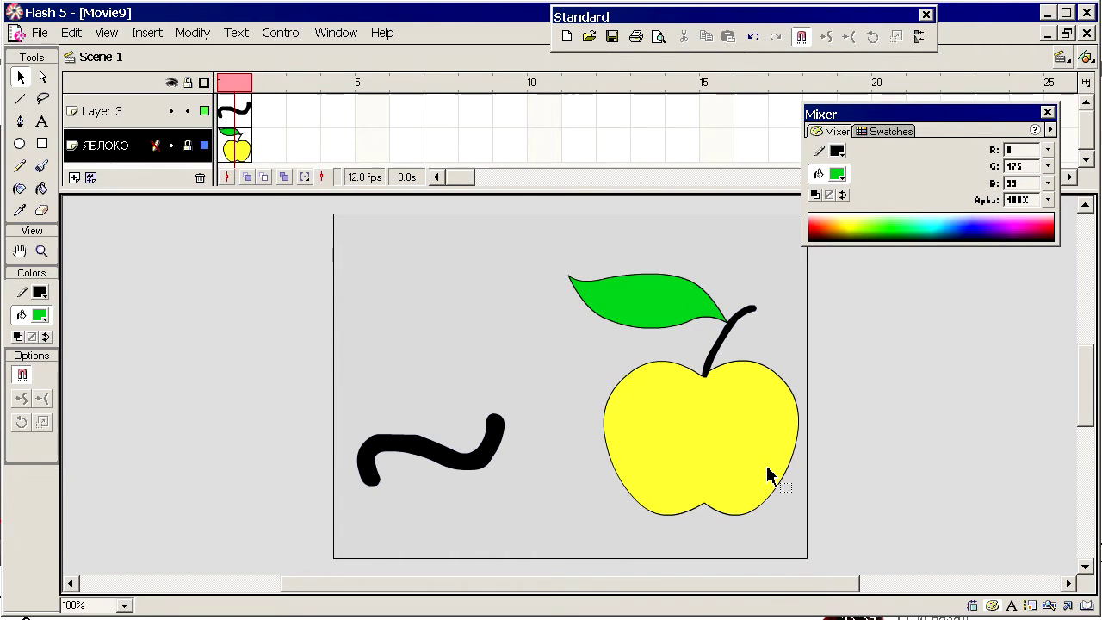
# Make Layer 3 active and bow the upper edge of its black wavy stroke slightly upward.
pyautogui.click(109, 114)
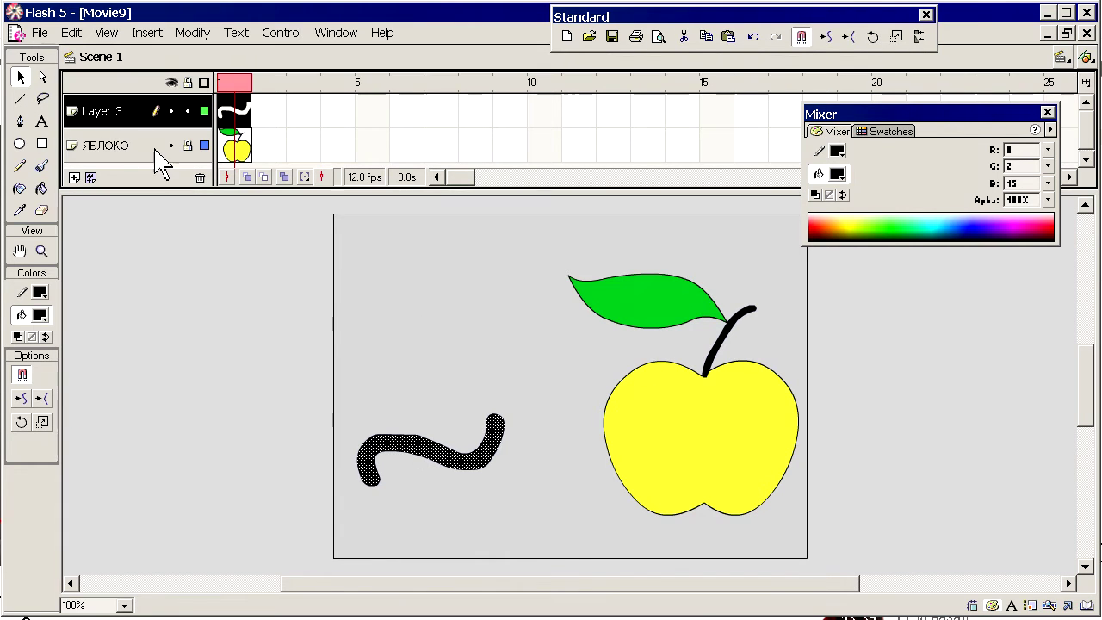
pyautogui.click(402, 420)
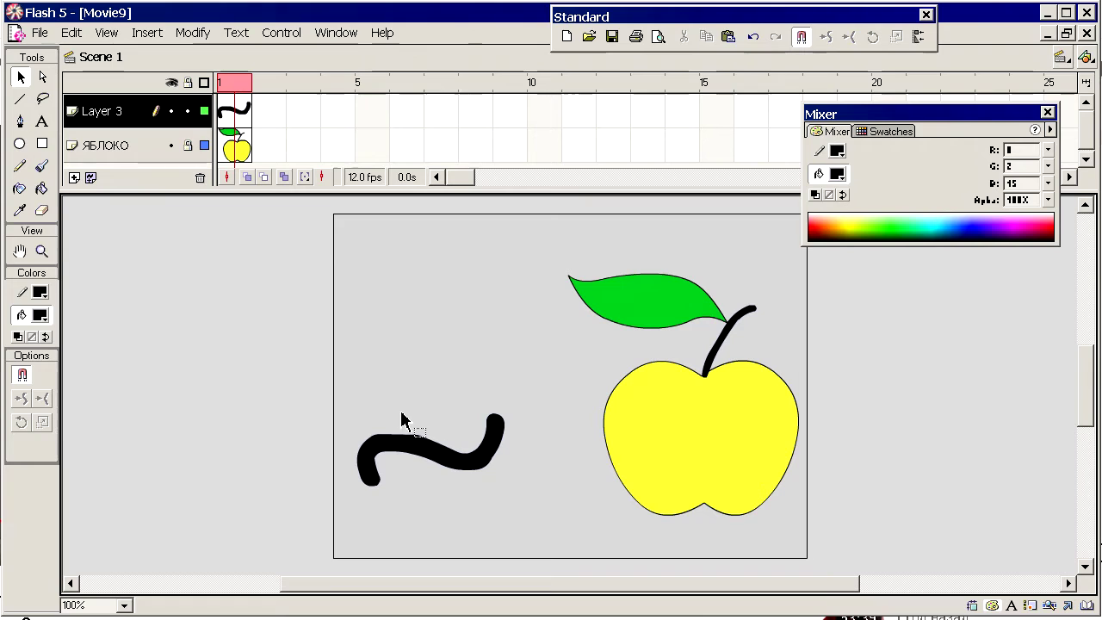
pyautogui.moveTo(401, 443); pyautogui.dragTo(401, 439)
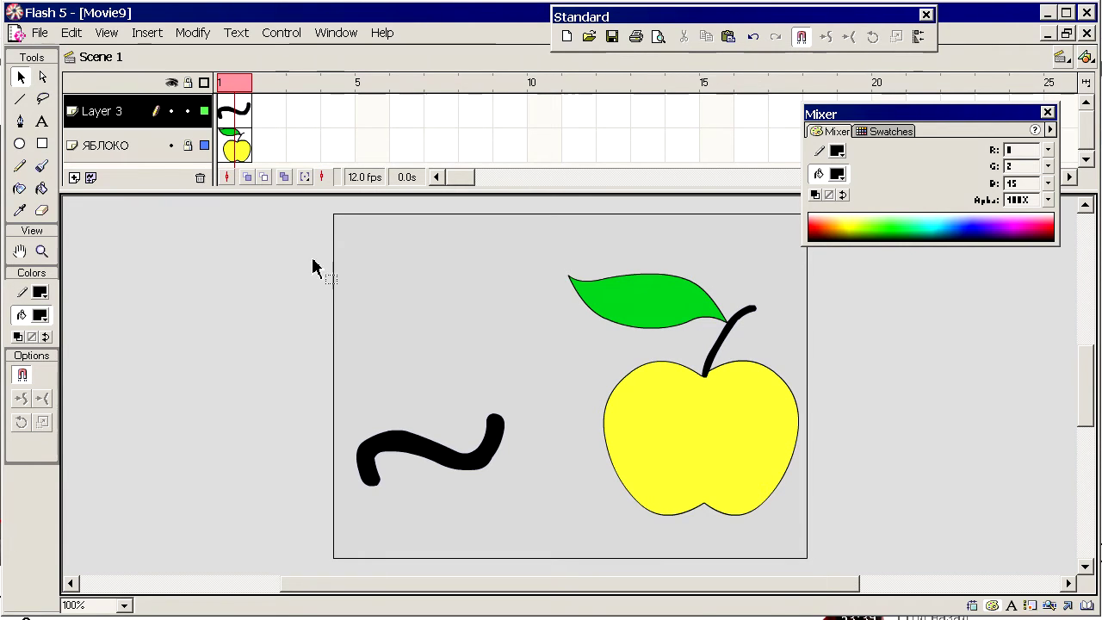
# Insert a blank keyframe at frame 2 of Layer 3, then enable onion skinning and the Brush tool.
pyautogui.click(147, 33)
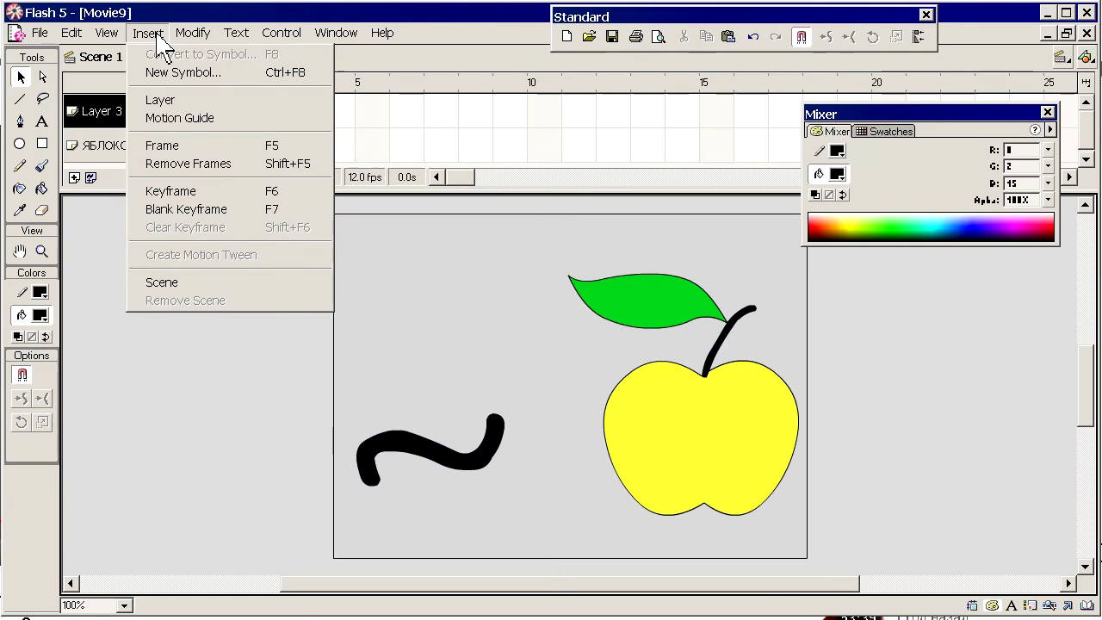
pyautogui.click(175, 211)
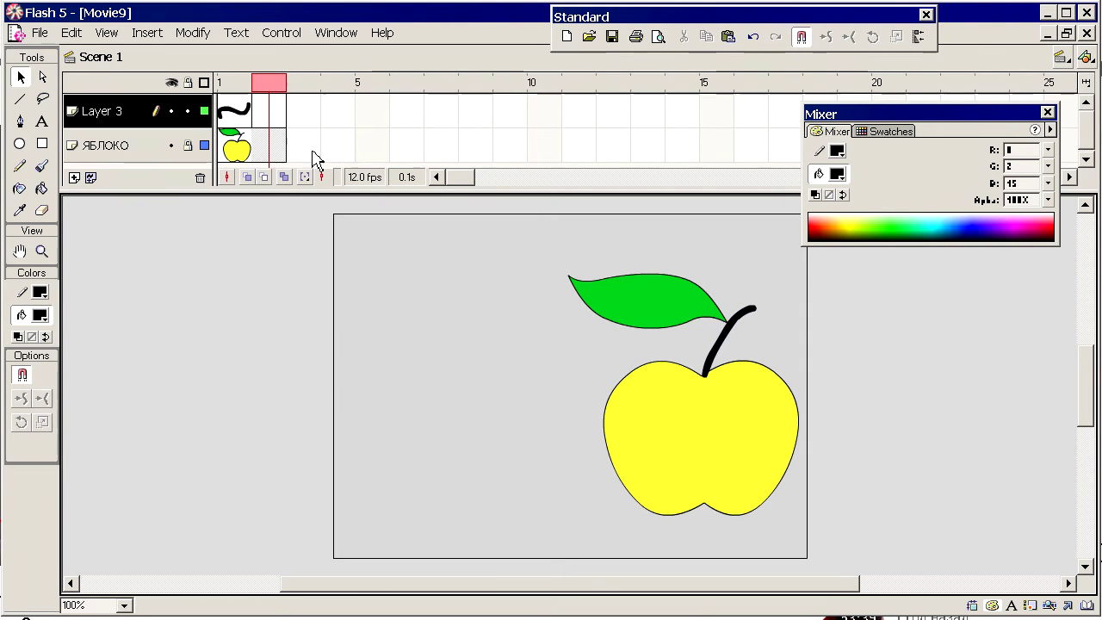
pyautogui.click(248, 177)
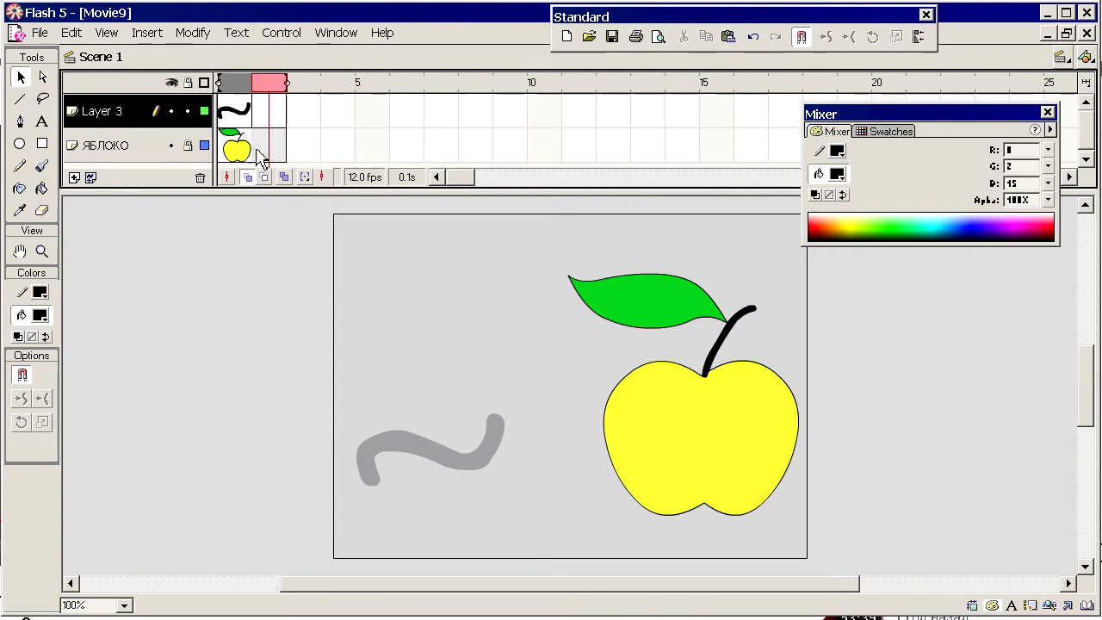
pyautogui.click(41, 165)
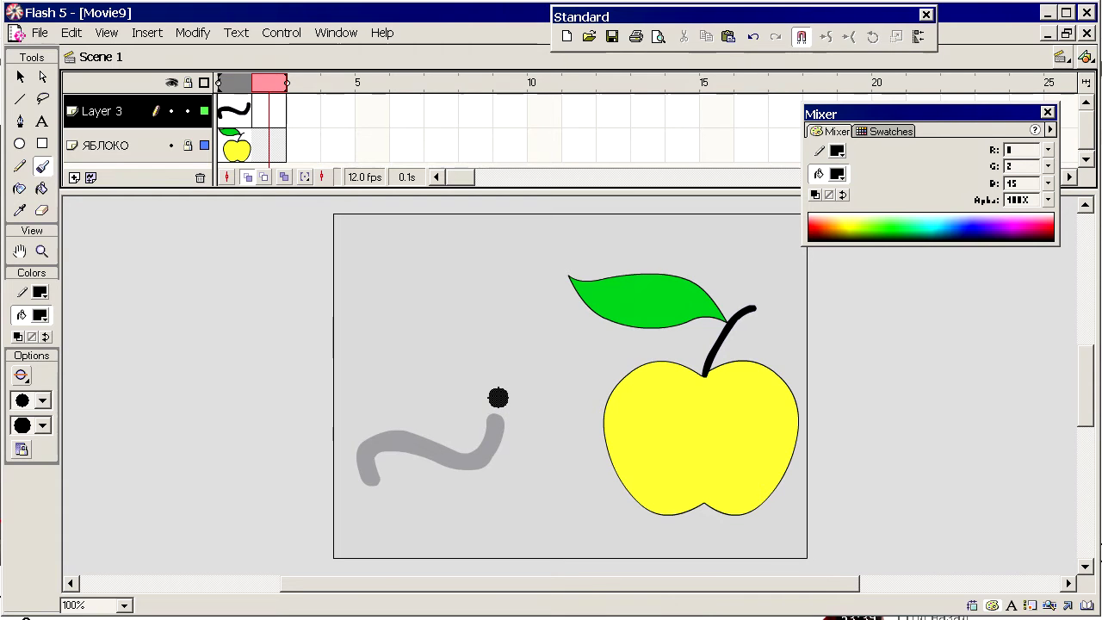
pyautogui.moveTo(428, 399)
pyautogui.mouseDown()
pyautogui.moveTo(517, 462)
pyautogui.moveTo(506, 362)
pyautogui.mouseUp()
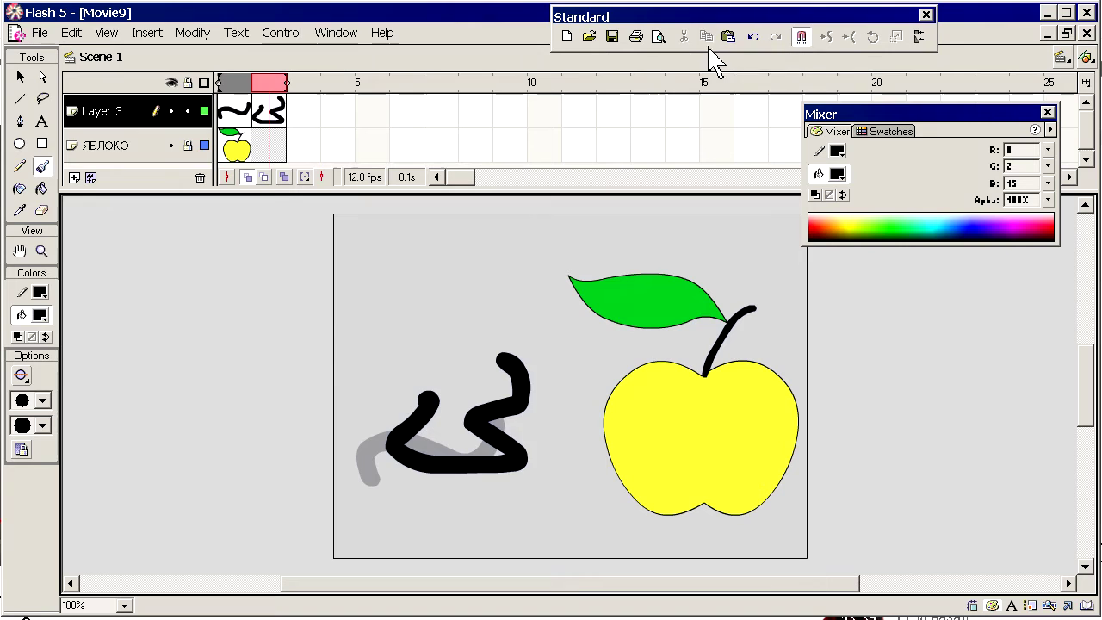
pyautogui.click(752, 37)
pyautogui.moveTo(403, 364)
pyautogui.mouseDown()
pyautogui.moveTo(490, 444)
pyautogui.moveTo(439, 508)
pyautogui.mouseUp()
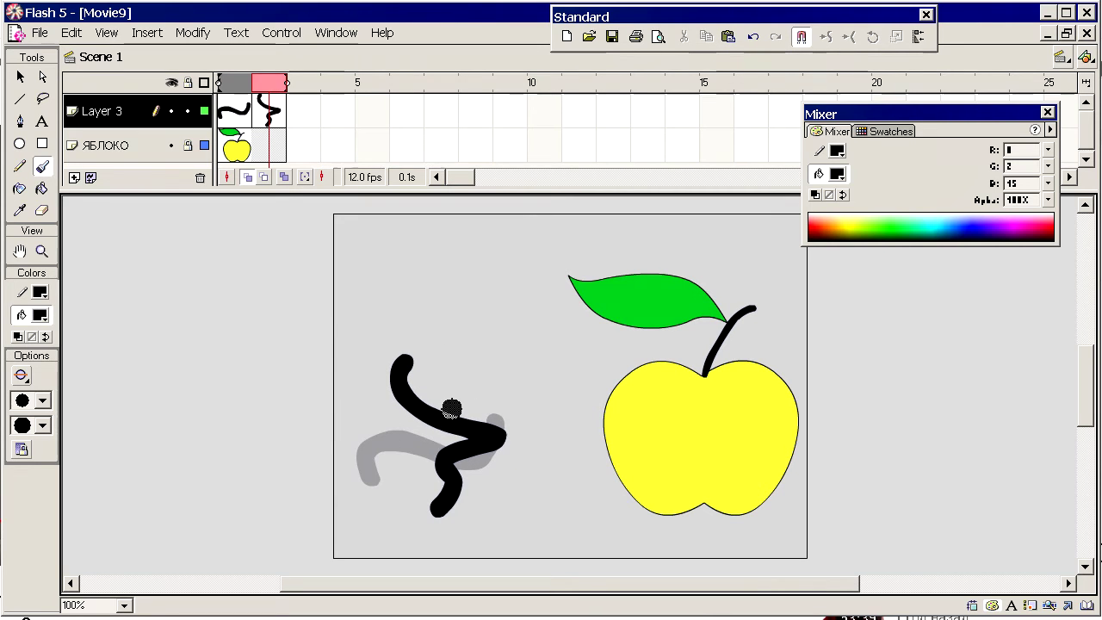
pyautogui.click(753, 37)
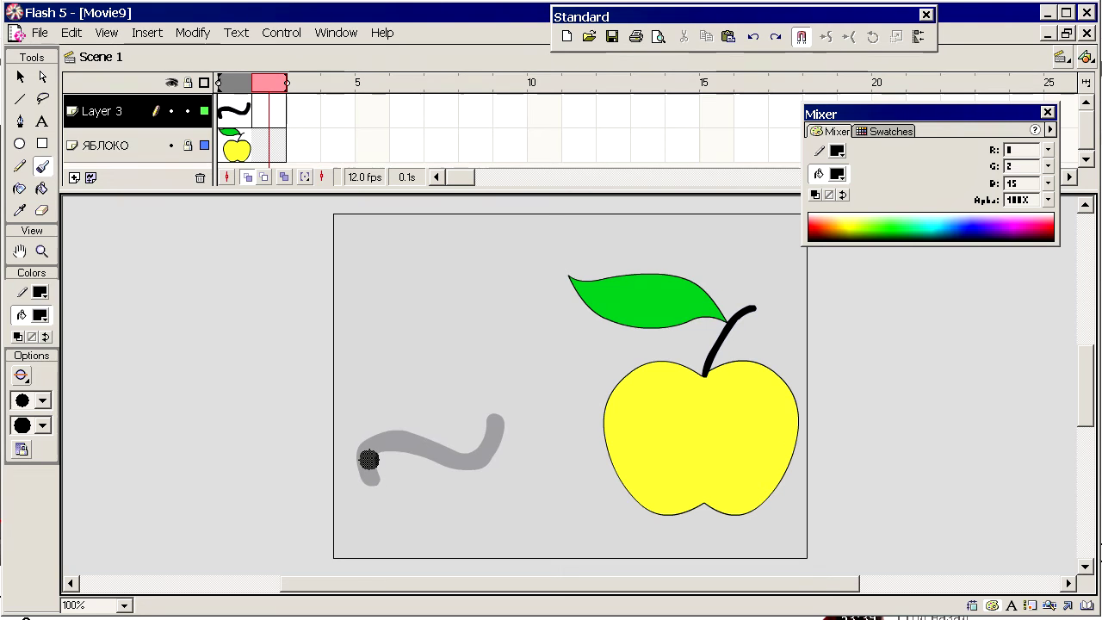
# Paint the curve's poses in frames 2 and 3 of Layer 3, progressively curling its far end back, with onion skin limited to the previous frame.
pyautogui.moveTo(371, 454)
pyautogui.mouseDown()
pyautogui.moveTo(428, 444)
pyautogui.moveTo(482, 462)
pyautogui.moveTo(505, 431)
pyautogui.moveTo(461, 413)
pyautogui.mouseUp()
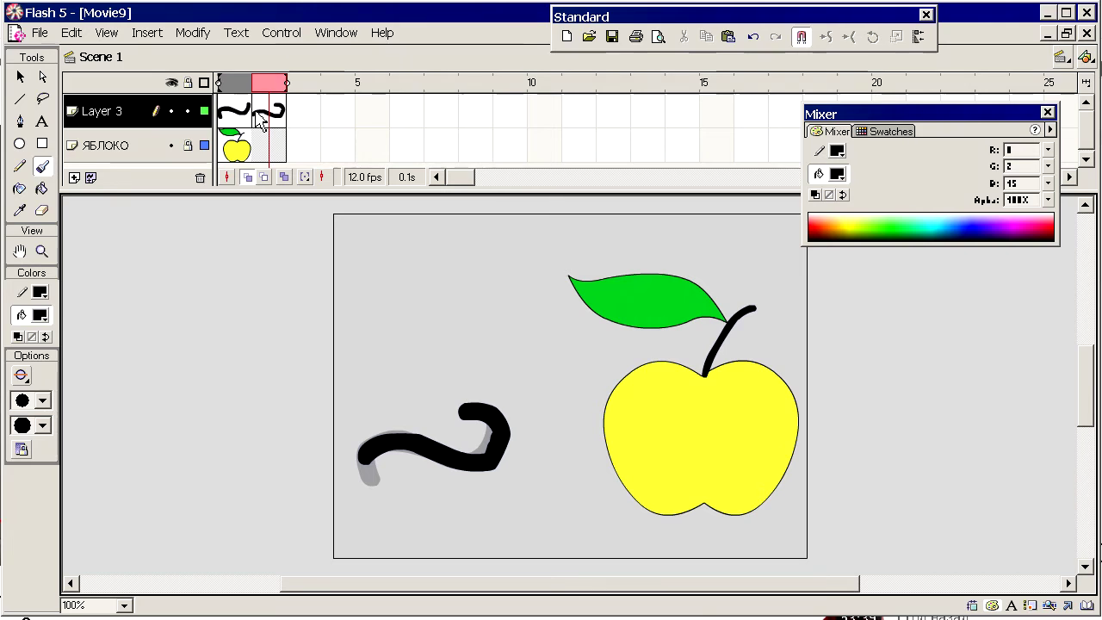
pyautogui.click(148, 33)
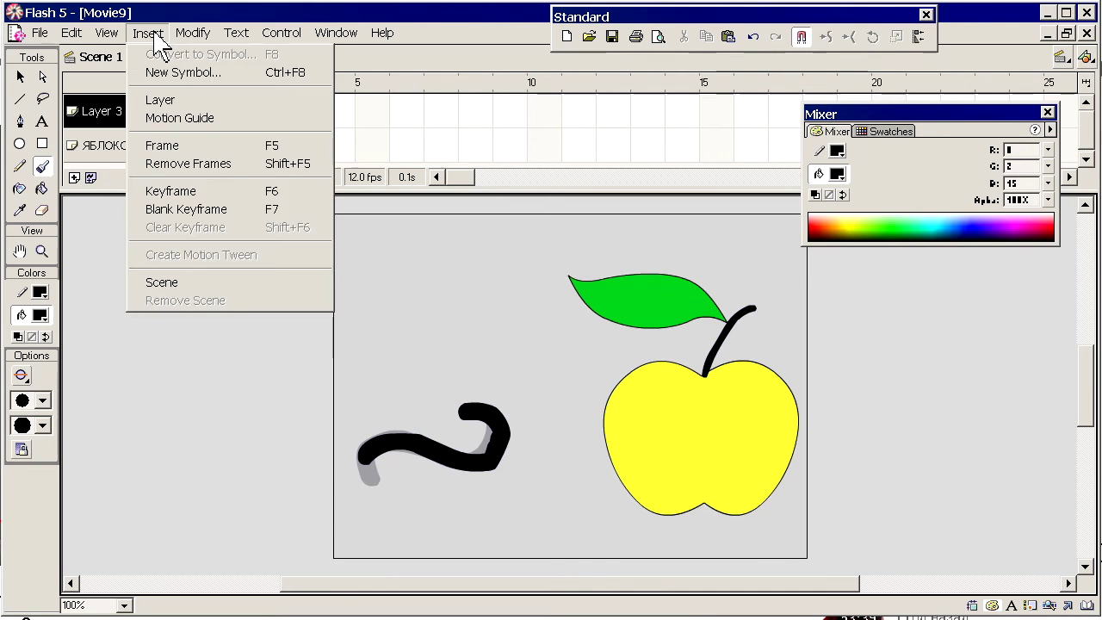
pyautogui.click(201, 209)
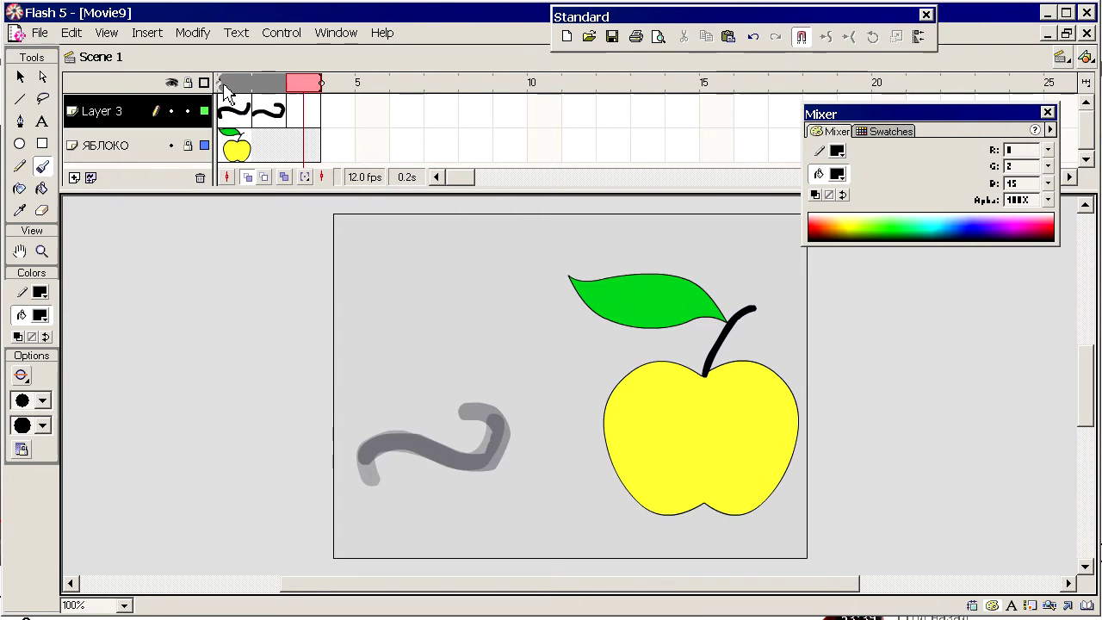
pyautogui.moveTo(257, 93); pyautogui.dragTo(267, 87)
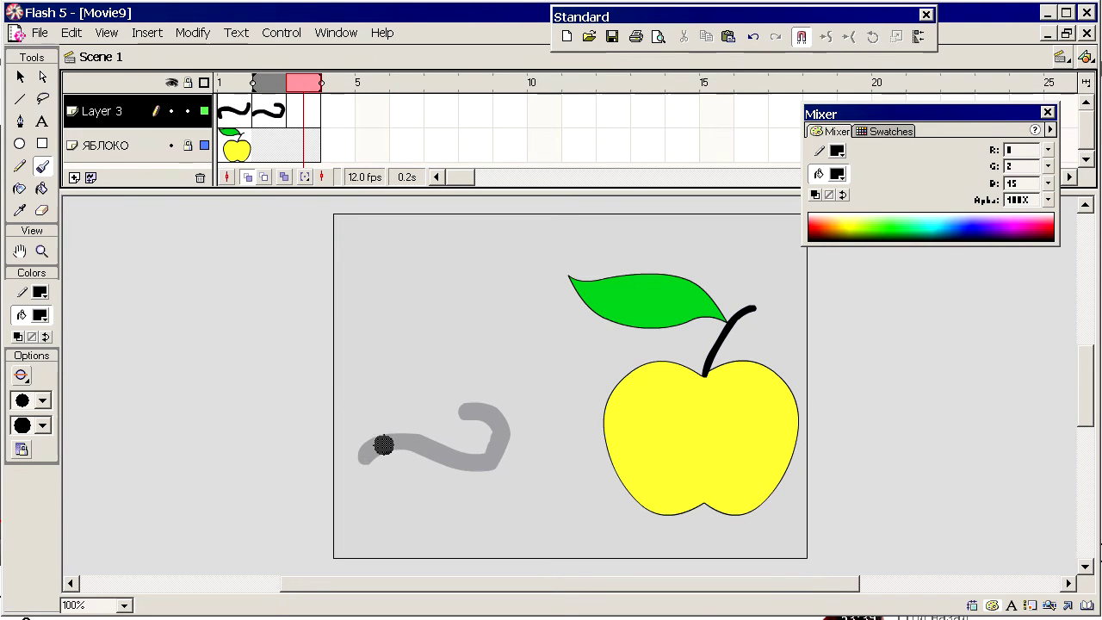
pyautogui.moveTo(387, 446)
pyautogui.mouseDown()
pyautogui.moveTo(488, 462)
pyautogui.moveTo(503, 447)
pyautogui.moveTo(503, 421)
pyautogui.moveTo(450, 424)
pyautogui.mouseUp()
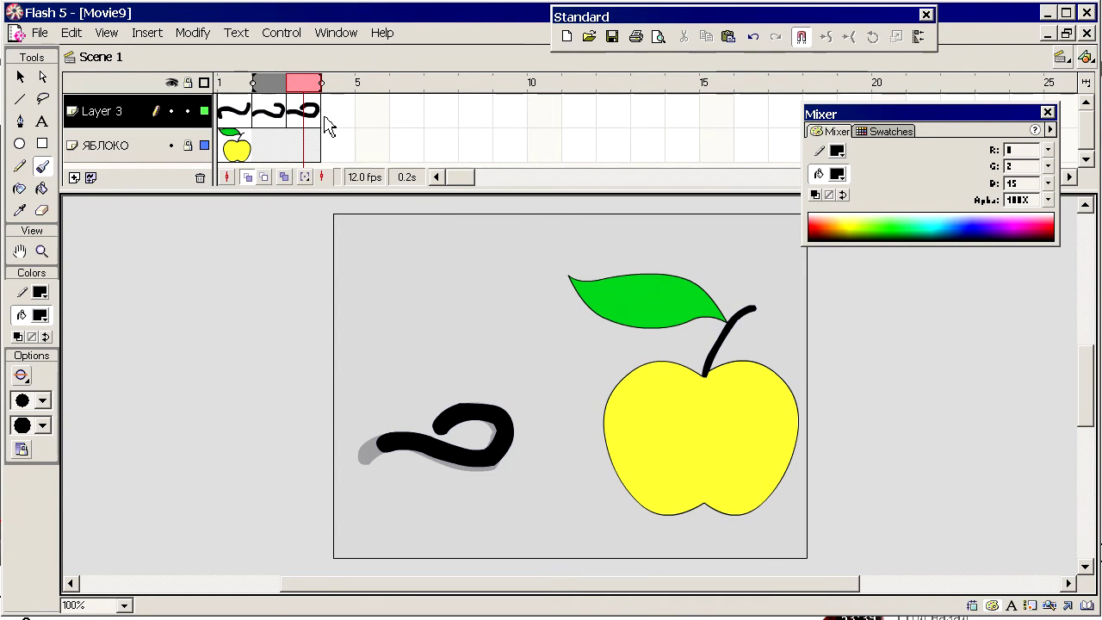
# Insert blank keyframes at frames 4 and 5 of Layer 3 and paint the curve closing into a loop, its leading end extending downward.
pyautogui.click(149, 36)
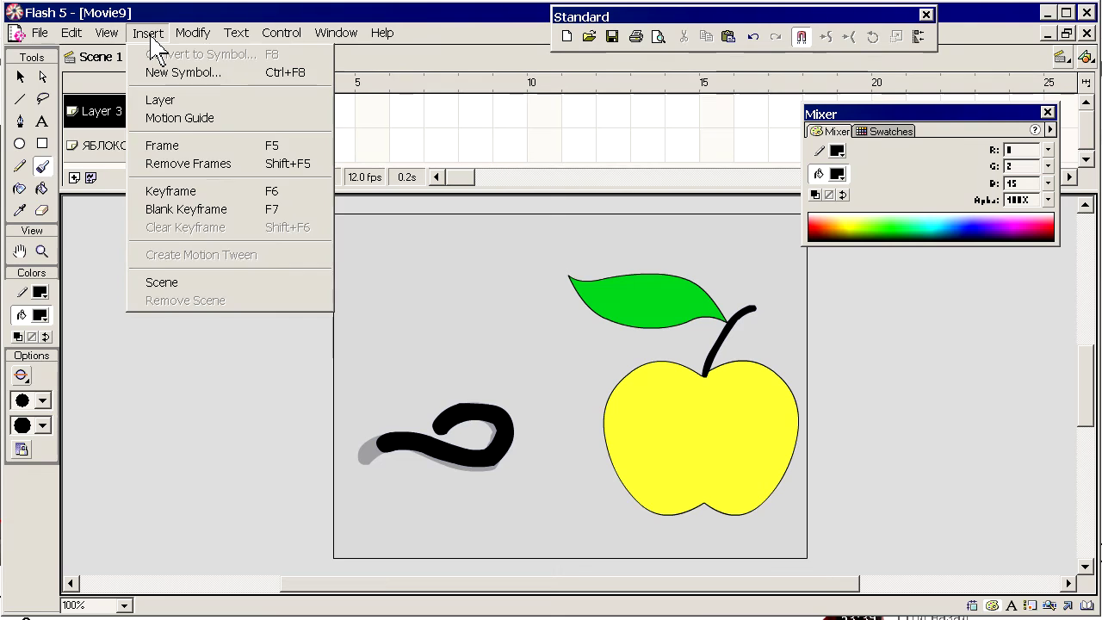
pyautogui.click(203, 215)
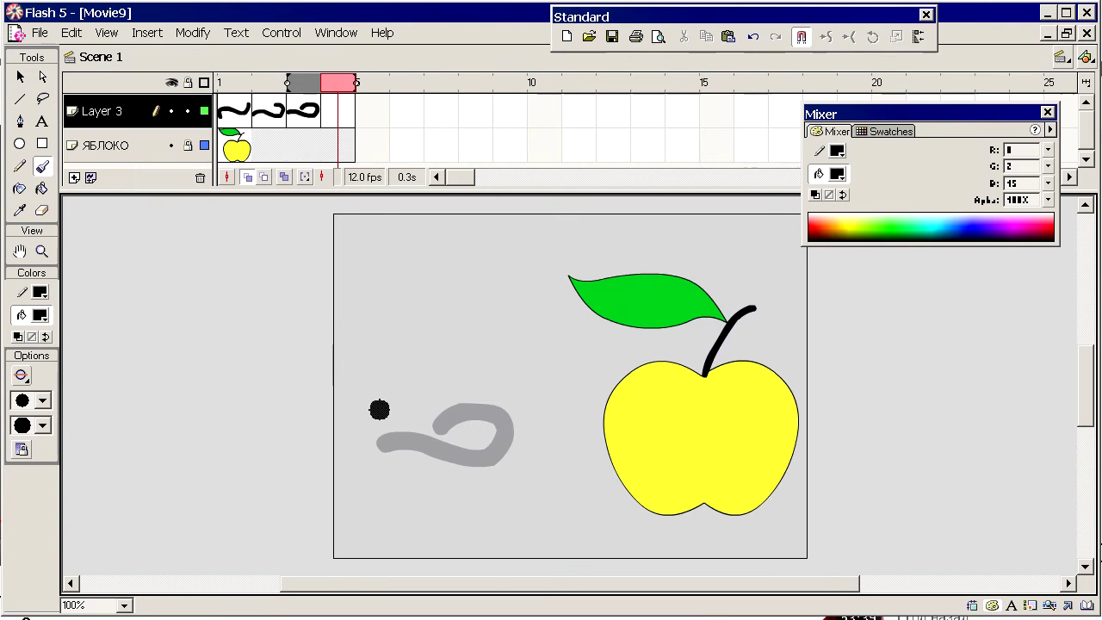
pyautogui.moveTo(428, 444)
pyautogui.mouseDown()
pyautogui.moveTo(491, 460)
pyautogui.moveTo(506, 434)
pyautogui.moveTo(498, 414)
pyautogui.moveTo(471, 409)
pyautogui.moveTo(434, 454)
pyautogui.mouseUp()
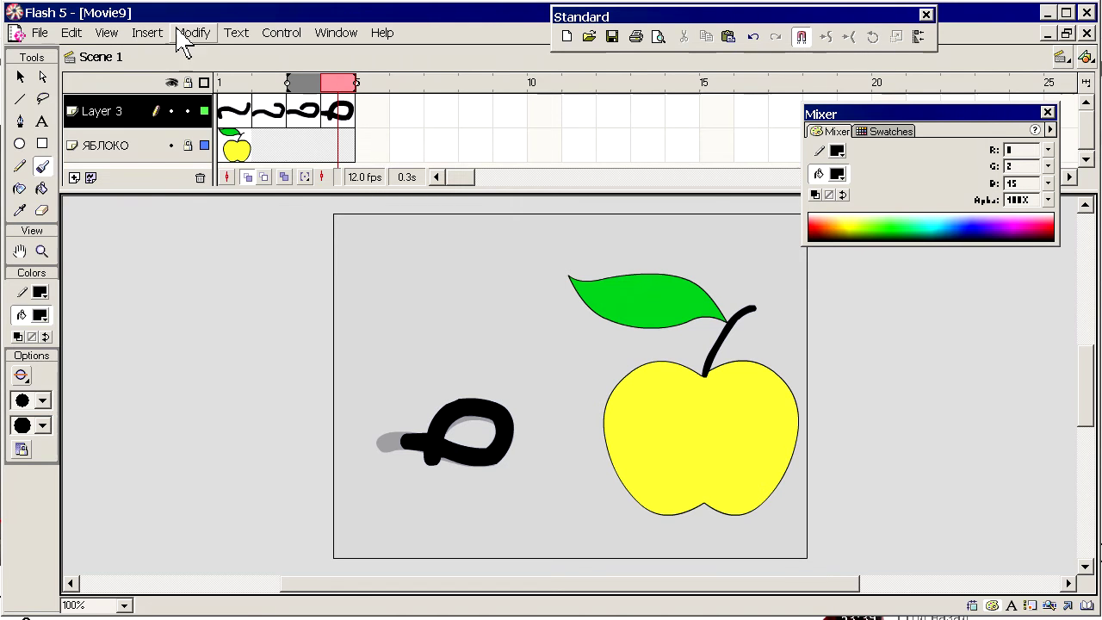
pyautogui.click(147, 33)
pyautogui.click(203, 212)
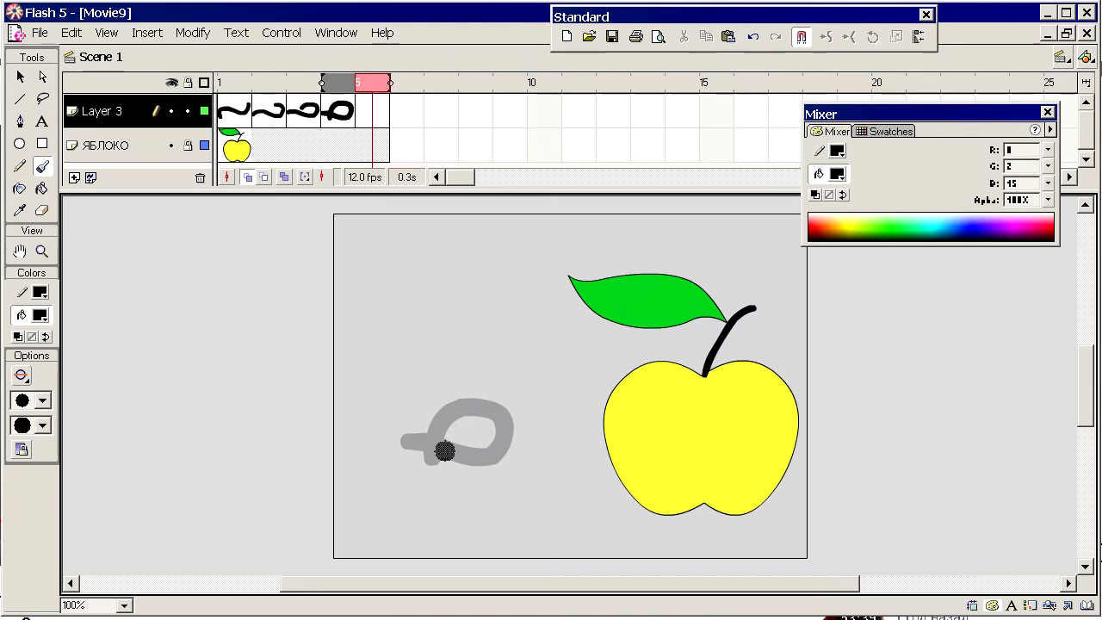
pyautogui.moveTo(447, 449)
pyautogui.mouseDown()
pyautogui.moveTo(496, 451)
pyautogui.moveTo(502, 426)
pyautogui.moveTo(478, 407)
pyautogui.moveTo(437, 425)
pyautogui.moveTo(444, 484)
pyautogui.mouseUp()
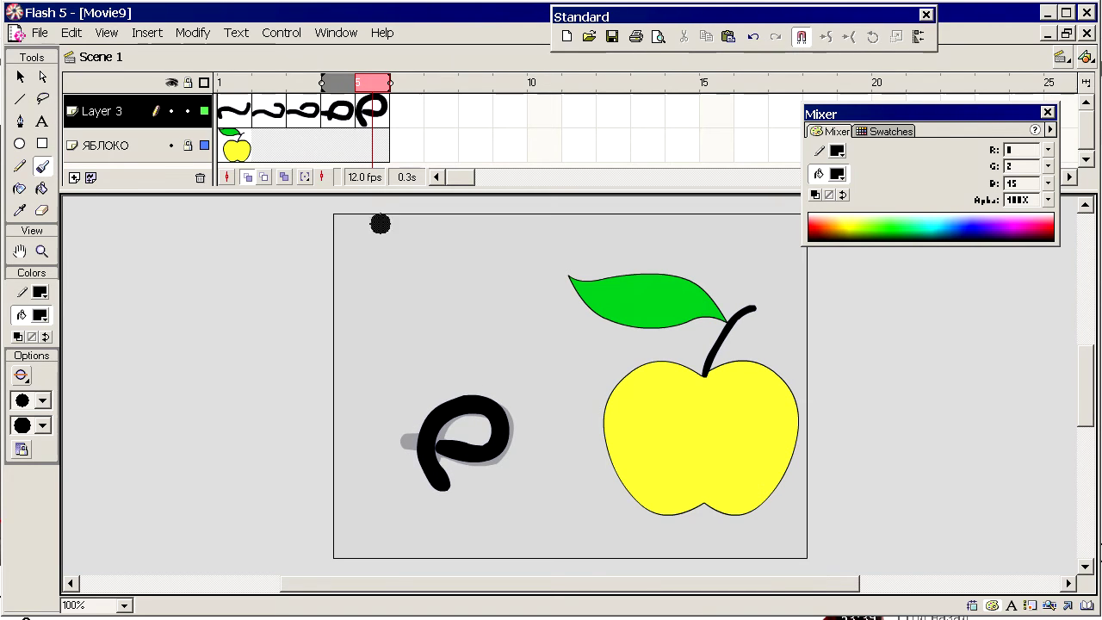
# Insert blank keyframes at frames 6 and 7 of Layer 3 and paint the loop opening, its leading end stretching down toward the apple.
pyautogui.press('F7')
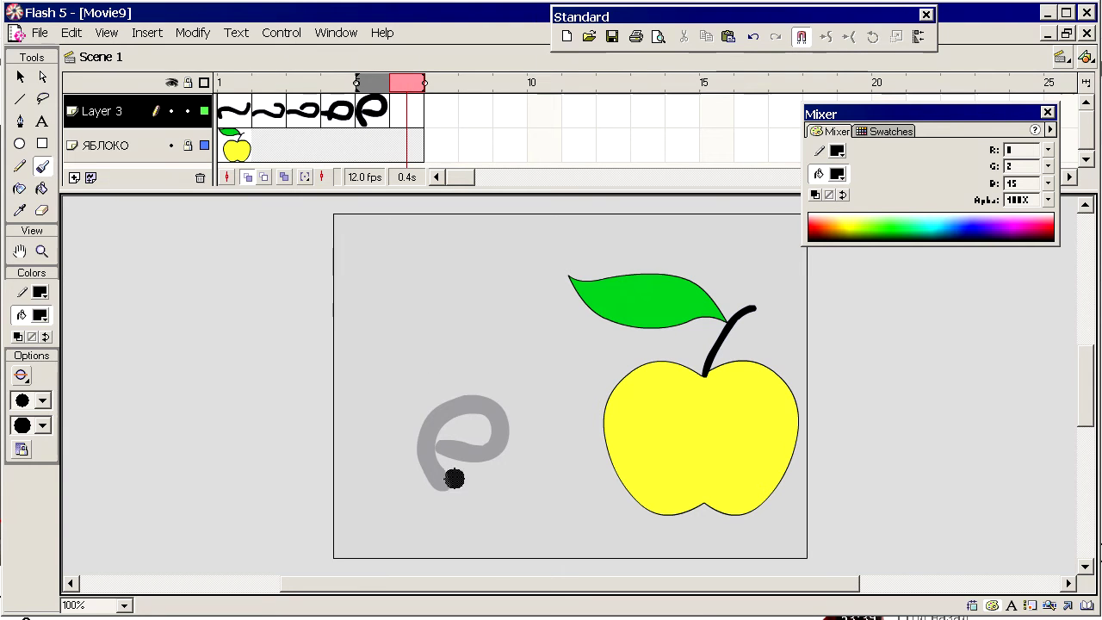
pyautogui.moveTo(471, 456)
pyautogui.mouseDown()
pyautogui.moveTo(497, 417)
pyautogui.moveTo(483, 408)
pyautogui.moveTo(446, 413)
pyautogui.moveTo(429, 435)
pyautogui.moveTo(437, 478)
pyautogui.moveTo(490, 512)
pyautogui.mouseUp()
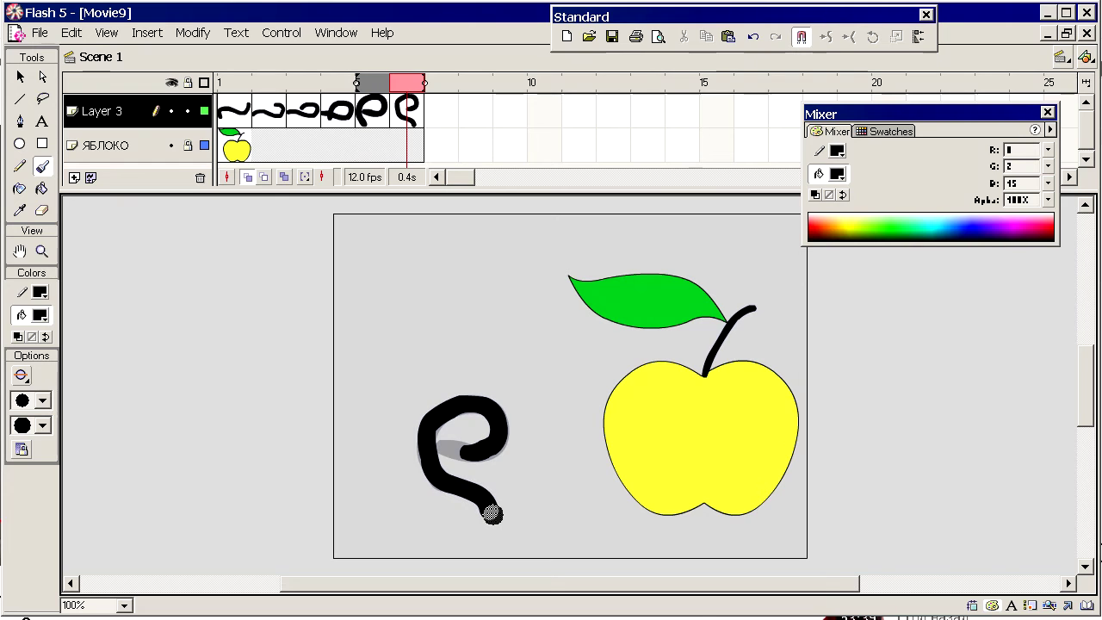
pyautogui.press('F7')
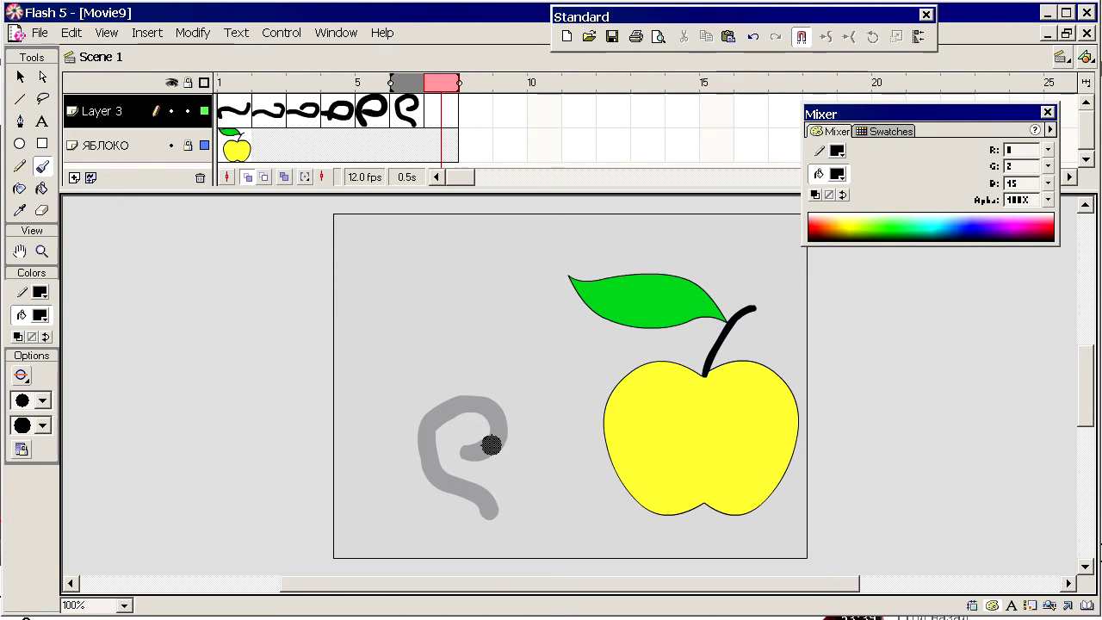
pyautogui.moveTo(493, 444)
pyautogui.mouseDown()
pyautogui.moveTo(492, 416)
pyautogui.moveTo(468, 409)
pyautogui.moveTo(430, 440)
pyautogui.moveTo(443, 476)
pyautogui.moveTo(484, 502)
pyautogui.moveTo(520, 533)
pyautogui.mouseUp()
# Insert blank keyframes at frames 8 and 9 and paint the curve uncurling further, its leading end turning upward near the stage's lower edge.
pyautogui.press('F7')
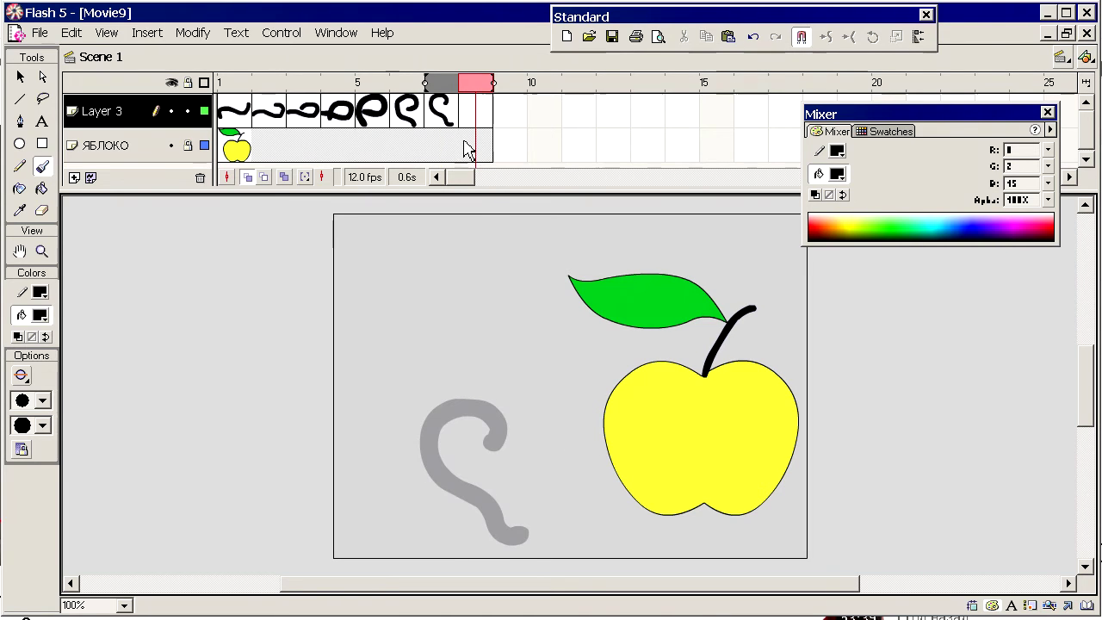
pyautogui.moveTo(495, 419)
pyautogui.mouseDown()
pyautogui.moveTo(463, 405)
pyautogui.moveTo(435, 422)
pyautogui.moveTo(431, 451)
pyautogui.moveTo(532, 540)
pyautogui.mouseUp()
pyautogui.press('F7')
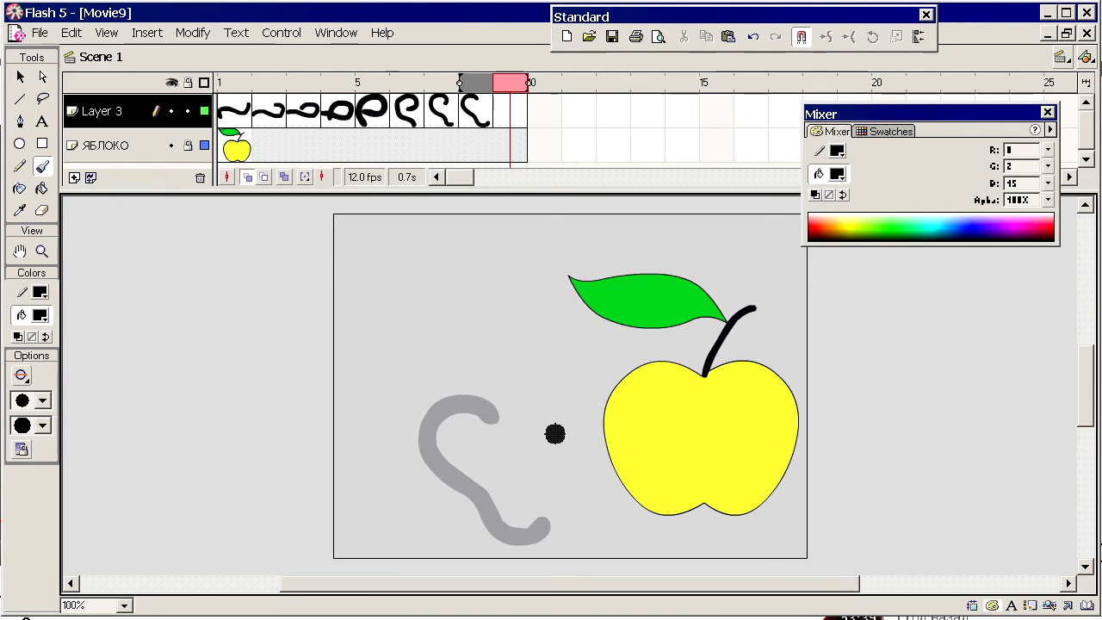
pyautogui.moveTo(474, 408)
pyautogui.mouseDown()
pyautogui.moveTo(430, 424)
pyautogui.moveTo(450, 472)
pyautogui.moveTo(513, 536)
pyautogui.moveTo(545, 536)
pyautogui.moveTo(564, 502)
pyautogui.mouseUp()
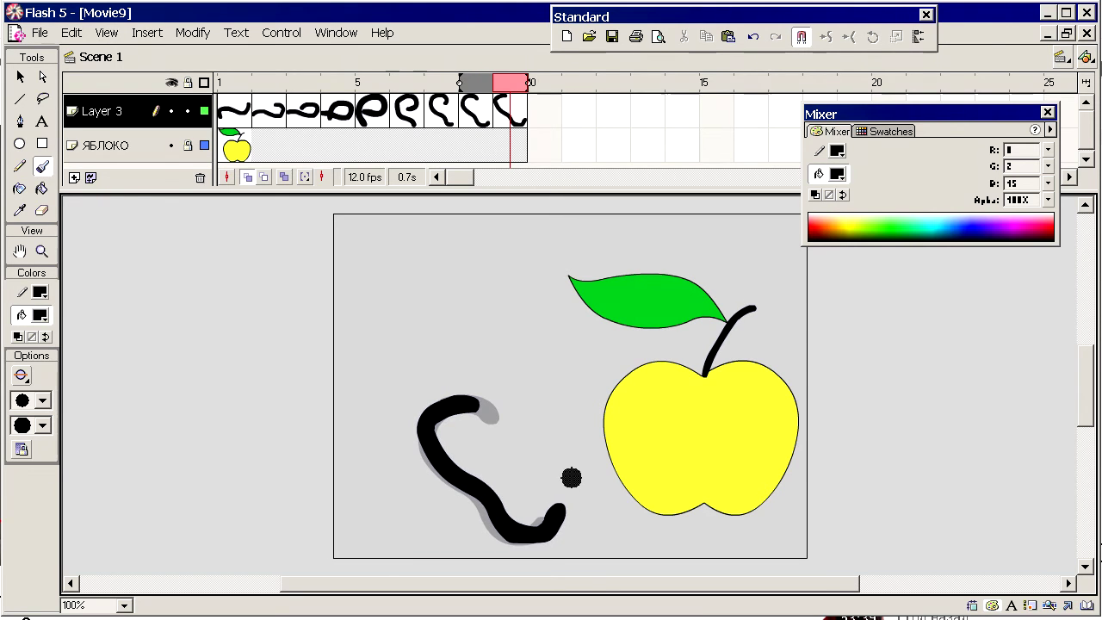
# Insert a blank keyframe at frame 10 and paint the curve with a shorter tail hook and higher leading end, undoing the first attempt.
pyautogui.press('F7')
pyautogui.moveTo(464, 480)
pyautogui.mouseDown()
pyautogui.moveTo(537, 533)
pyautogui.moveTo(565, 525)
pyautogui.moveTo(578, 468)
pyautogui.moveTo(641, 446)
pyautogui.mouseUp()
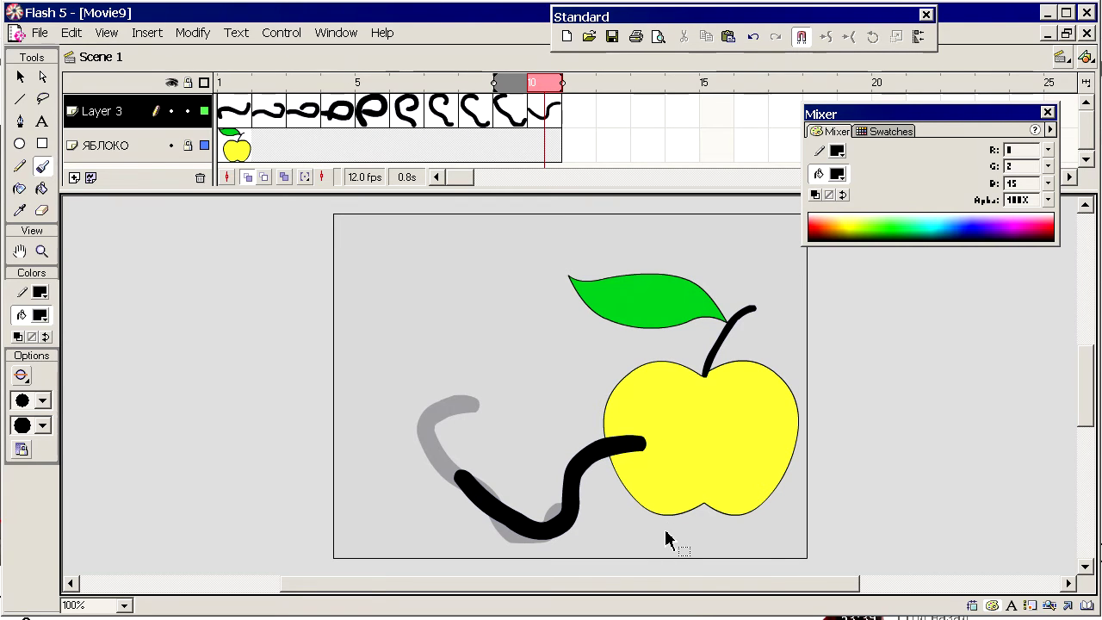
pyautogui.hotkey('ctrl', 'z')
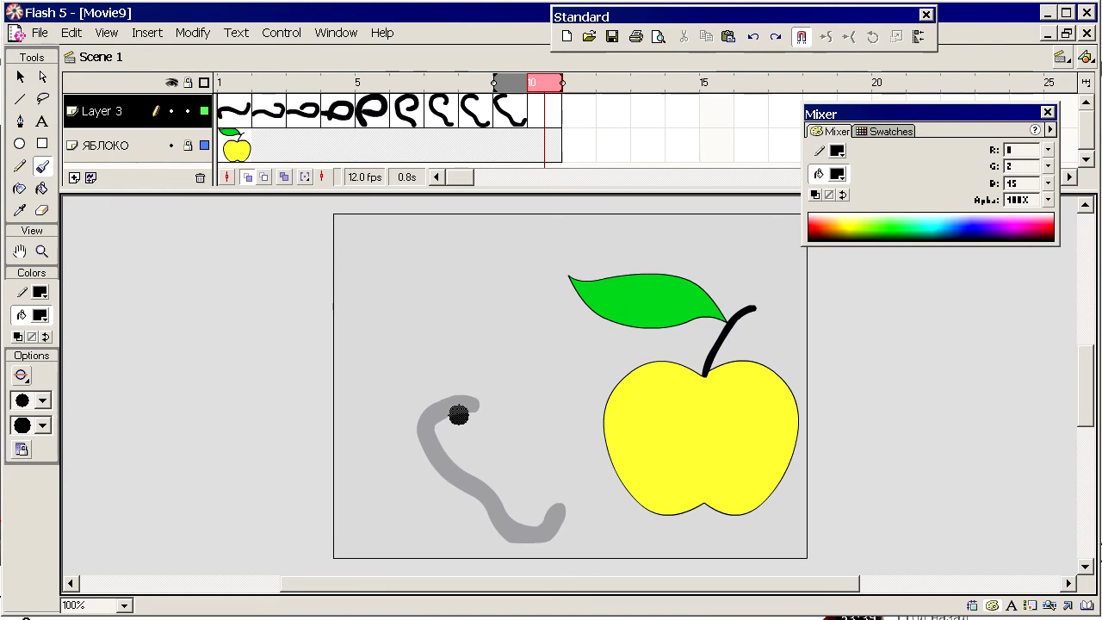
pyautogui.moveTo(450, 410)
pyautogui.mouseDown()
pyautogui.moveTo(436, 449)
pyautogui.moveTo(505, 521)
pyautogui.moveTo(535, 535)
pyautogui.moveTo(564, 517)
pyautogui.moveTo(560, 479)
pyautogui.mouseUp()
# Insert blank keyframes at frames 11 to 13 and paint the curve with its tail dropping and its leading end bending over into the apple.
pyautogui.press('F7')
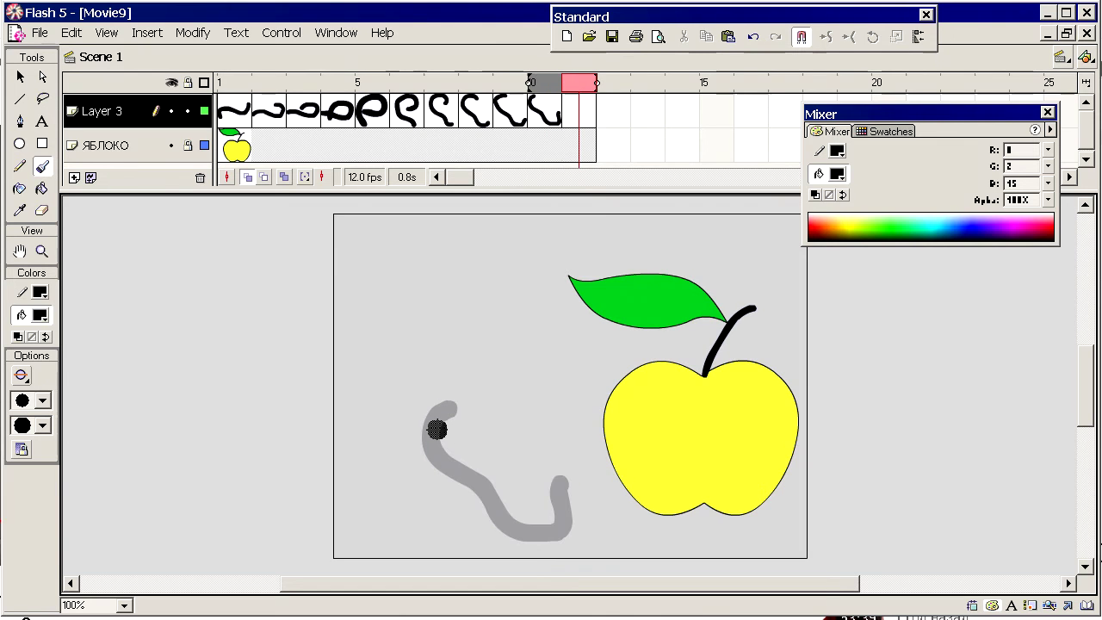
pyautogui.moveTo(435, 428)
pyautogui.mouseDown()
pyautogui.moveTo(441, 467)
pyautogui.moveTo(548, 535)
pyautogui.moveTo(567, 477)
pyautogui.moveTo(591, 473)
pyautogui.mouseUp()
pyautogui.press('F7')
pyautogui.moveTo(430, 449)
pyautogui.mouseDown()
pyautogui.moveTo(532, 530)
pyautogui.moveTo(567, 518)
pyautogui.moveTo(603, 475)
pyautogui.mouseUp()
pyautogui.press('F7')
pyautogui.moveTo(446, 470)
pyautogui.mouseDown()
pyautogui.moveTo(548, 532)
pyautogui.moveTo(564, 524)
pyautogui.moveTo(571, 485)
pyautogui.moveTo(611, 475)
pyautogui.mouseUp()
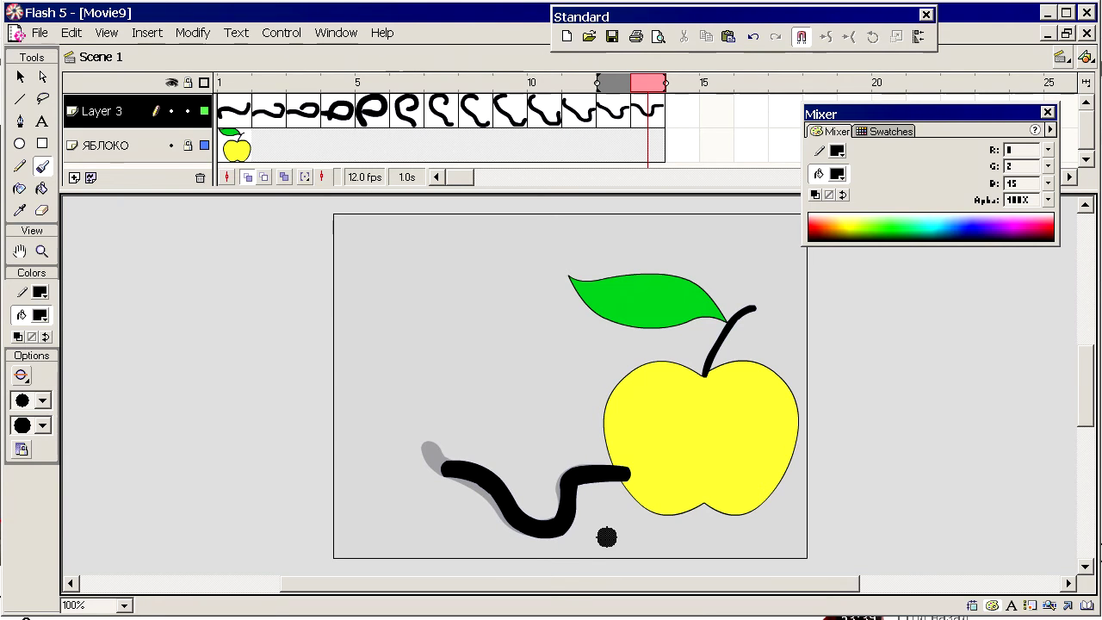
# Insert blank keyframes at frames 14 to 16 and paint progressively shorter curves, tail pulled toward the apple and leading end inside its lower-left side.
pyautogui.press('F7')
pyautogui.moveTo(479, 479)
pyautogui.mouseDown()
pyautogui.moveTo(546, 531)
pyautogui.moveTo(562, 529)
pyautogui.moveTo(586, 481)
pyautogui.moveTo(637, 456)
pyautogui.mouseUp()
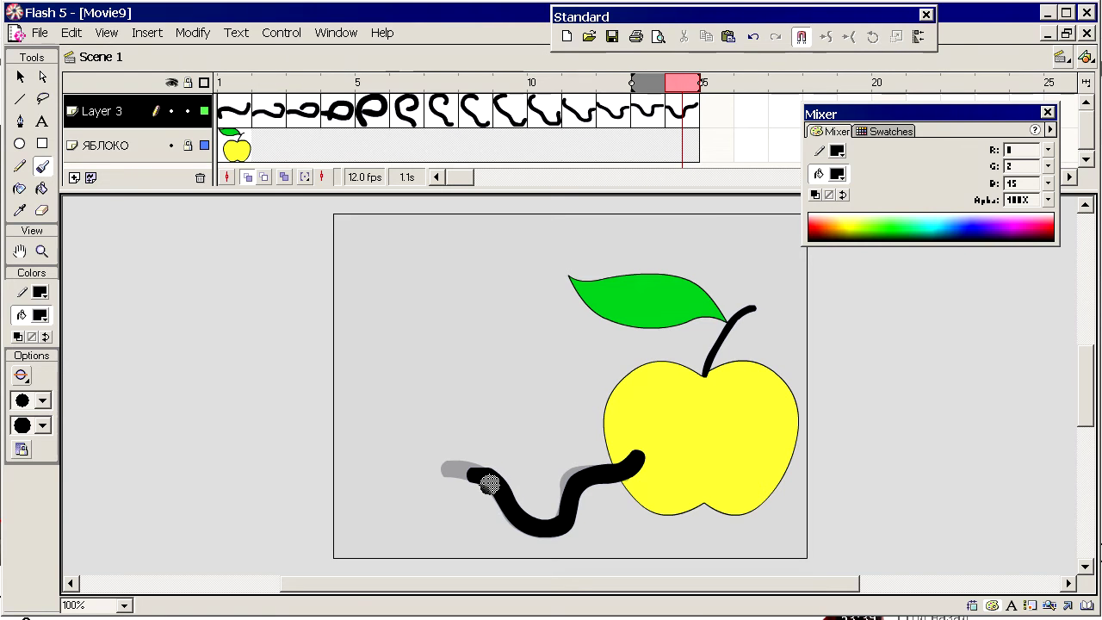
pyautogui.press('F7')
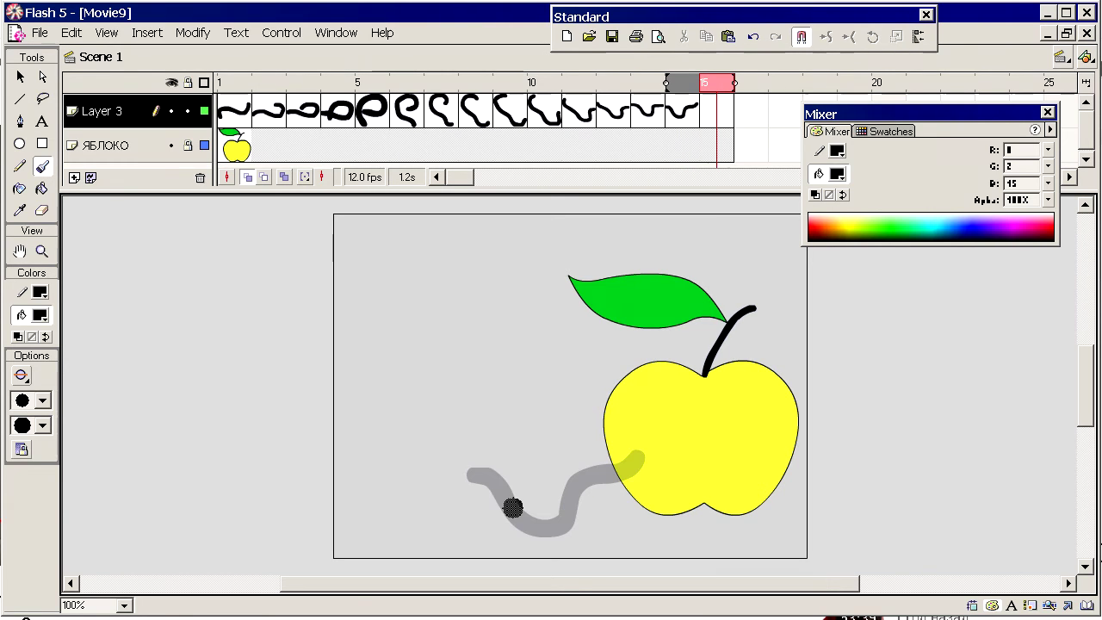
pyautogui.moveTo(495, 488)
pyautogui.mouseDown()
pyautogui.moveTo(541, 529)
pyautogui.moveTo(581, 515)
pyautogui.moveTo(603, 481)
pyautogui.moveTo(646, 464)
pyautogui.mouseUp()
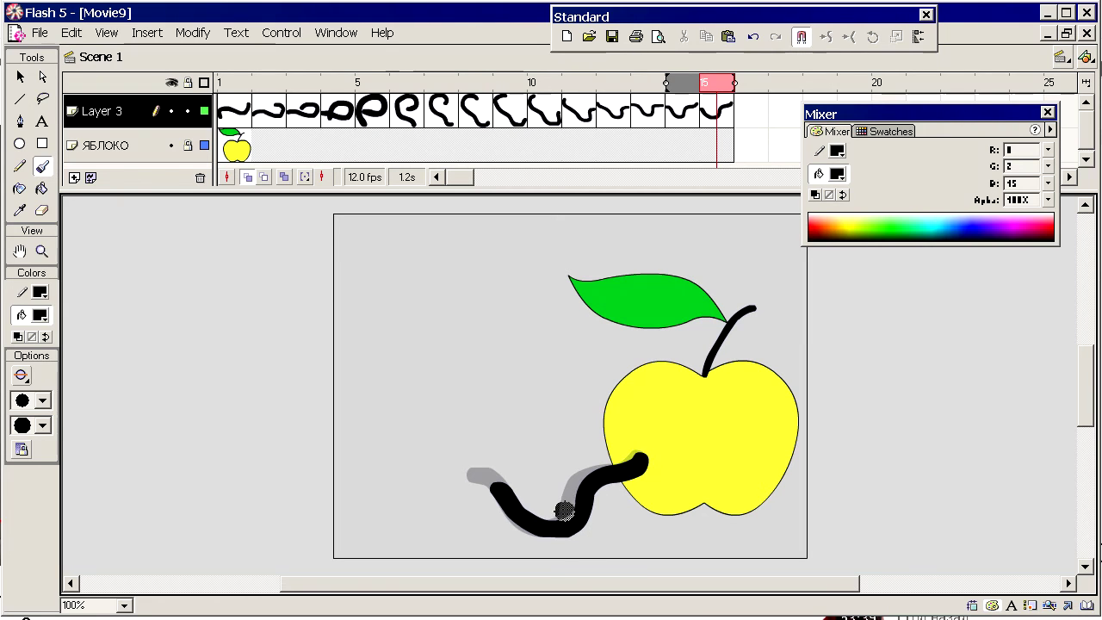
pyautogui.press('F7')
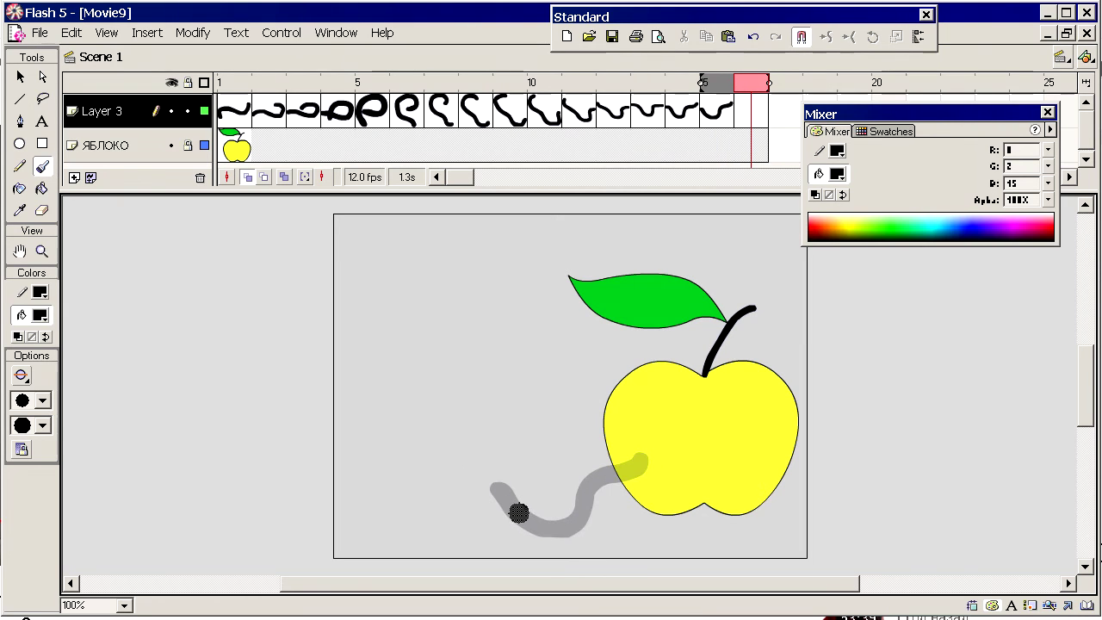
pyautogui.moveTo(517, 510)
pyautogui.mouseDown()
pyautogui.moveTo(568, 528)
pyautogui.moveTo(640, 465)
pyautogui.mouseUp()
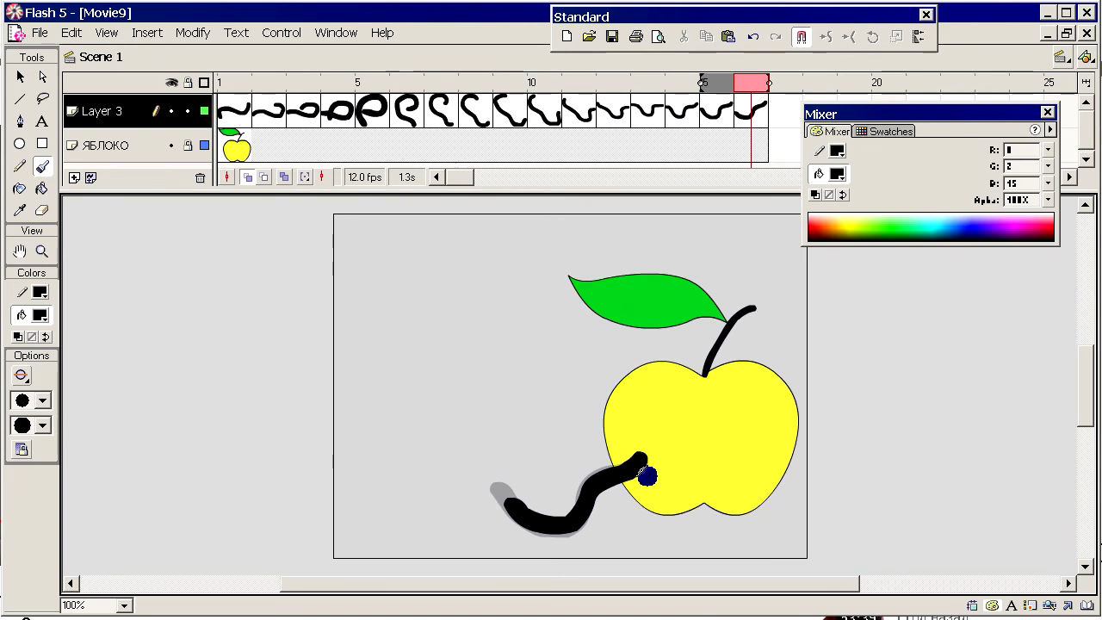
# Insert blank keyframes at frames 17 to 19 and paint the tail drawn in until only a short bent piece sticks out of the apple.
pyautogui.press('F7')
pyautogui.moveTo(537, 522)
pyautogui.mouseDown()
pyautogui.moveTo(568, 527)
pyautogui.moveTo(599, 484)
pyautogui.moveTo(638, 461)
pyautogui.mouseUp()
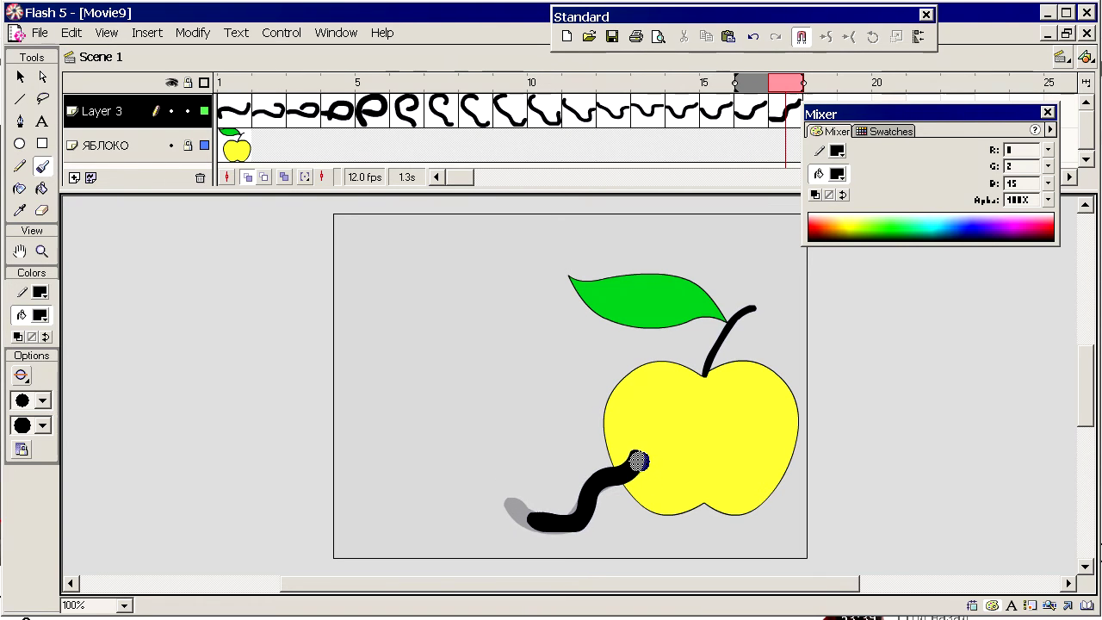
pyautogui.press('F7')
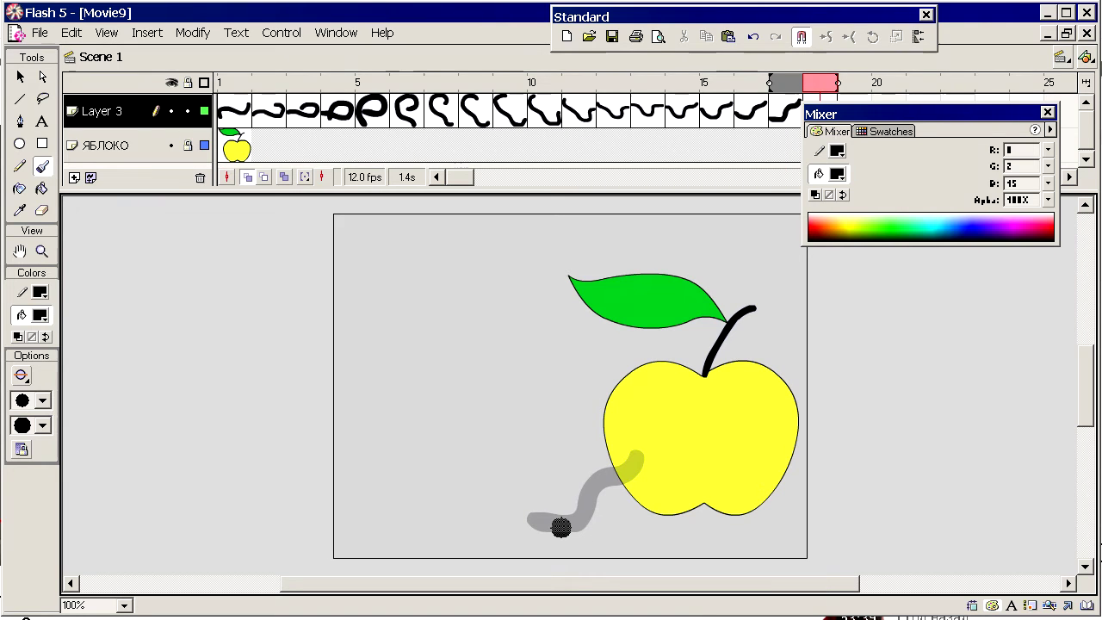
pyautogui.moveTo(582, 519)
pyautogui.mouseDown()
pyautogui.moveTo(598, 484)
pyautogui.moveTo(637, 460)
pyautogui.mouseUp()
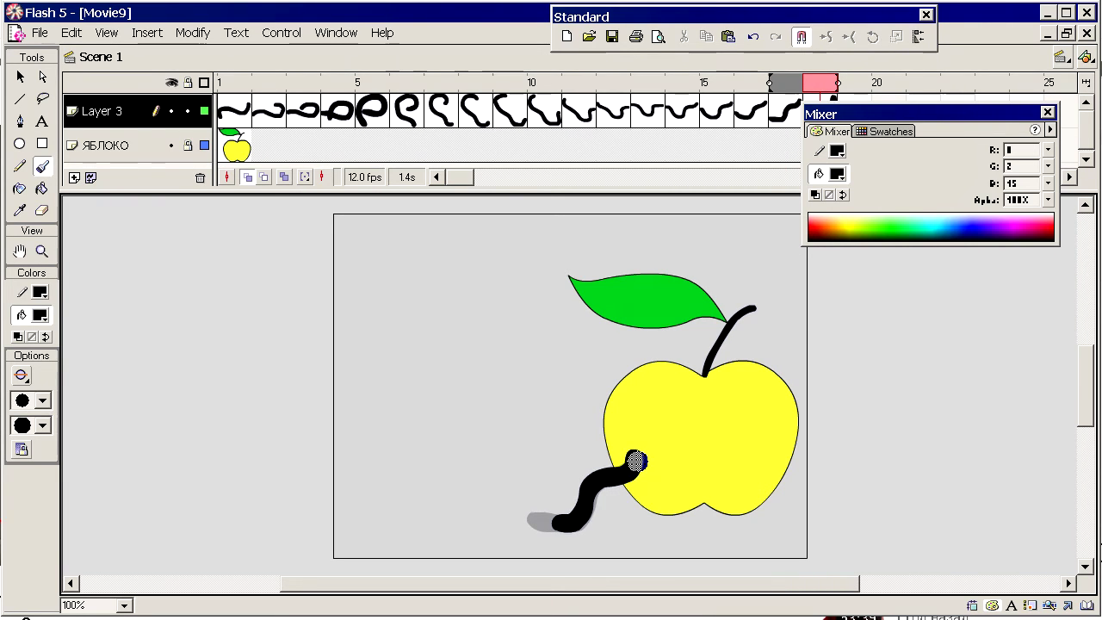
pyautogui.press('F7')
pyautogui.moveTo(583, 520)
pyautogui.mouseDown()
pyautogui.moveTo(587, 489)
pyautogui.moveTo(635, 455)
pyautogui.mouseUp()
# Insert blank keyframes at frames 20 to 23 and paint the shortening tail swinging alternately down and sideways at the apple's lower-left edge.
pyautogui.press('F7')
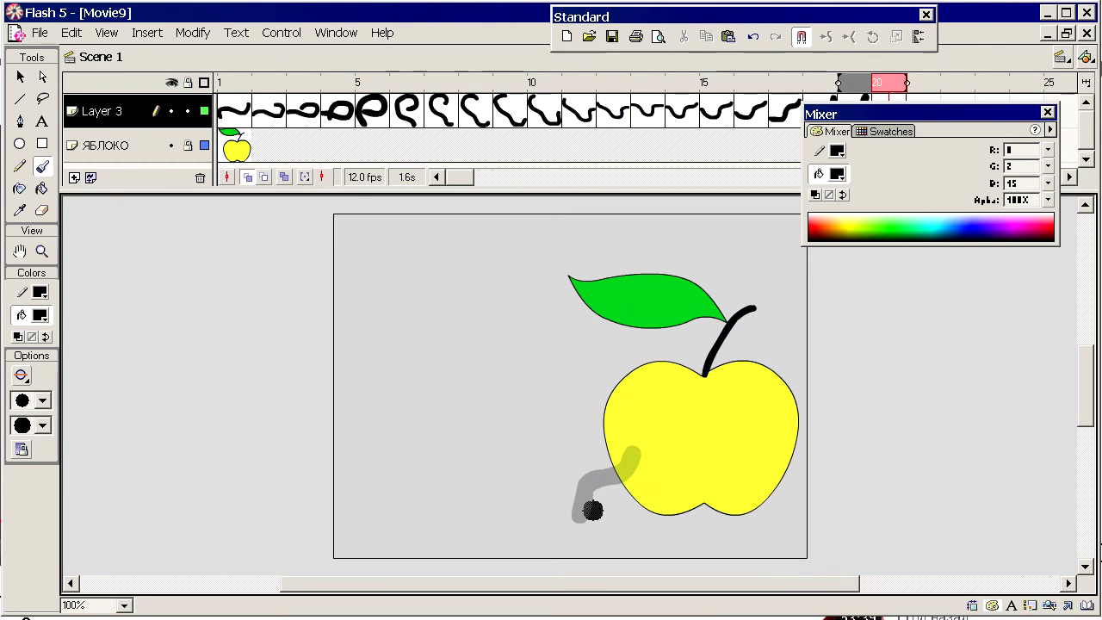
pyautogui.moveTo(584, 500); pyautogui.dragTo(637, 457)
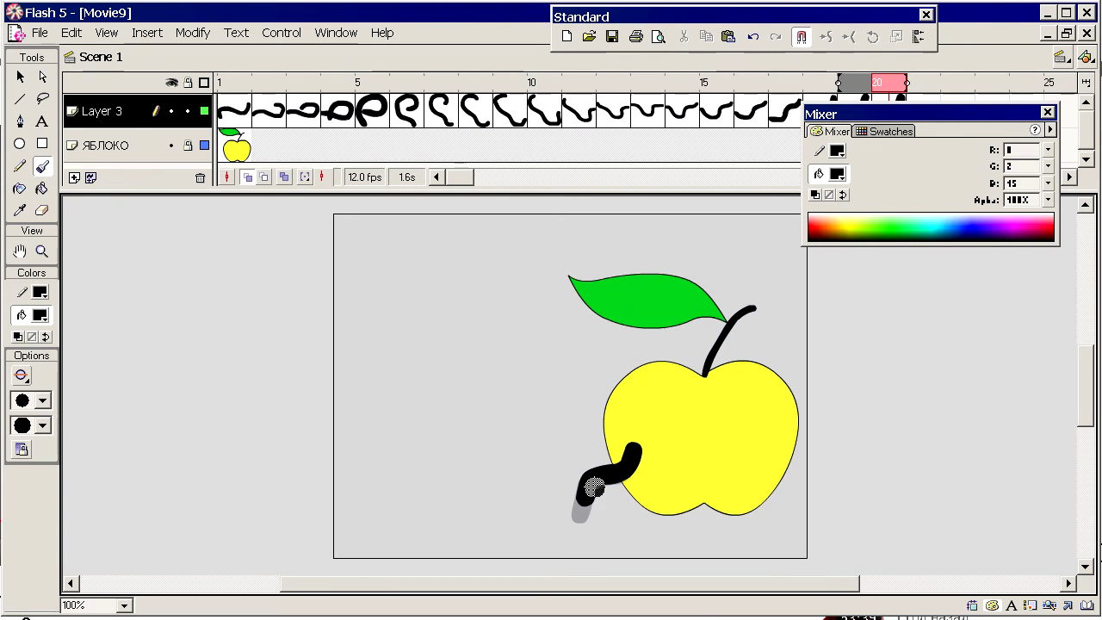
pyautogui.press('F7')
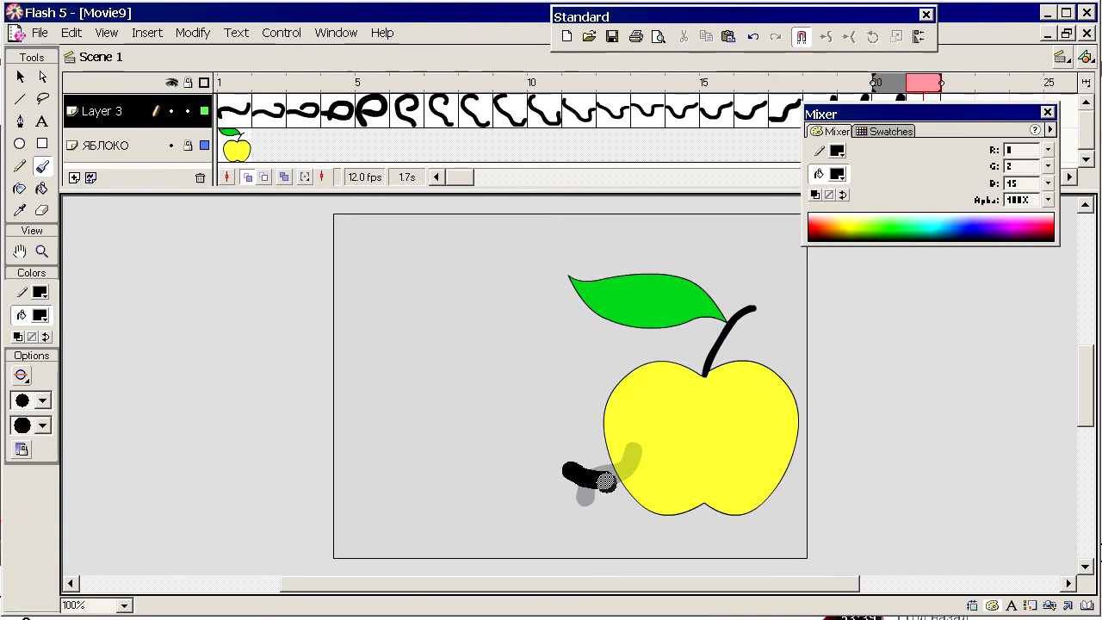
pyautogui.press('F7')
pyautogui.moveTo(594, 510); pyautogui.dragTo(634, 455)
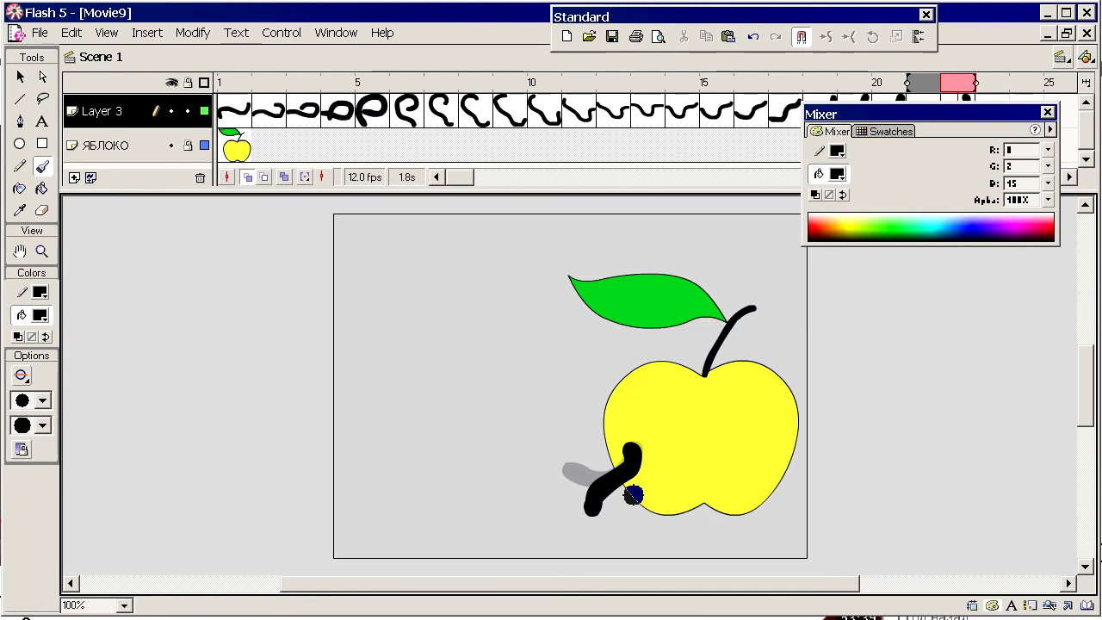
pyautogui.press('F7')
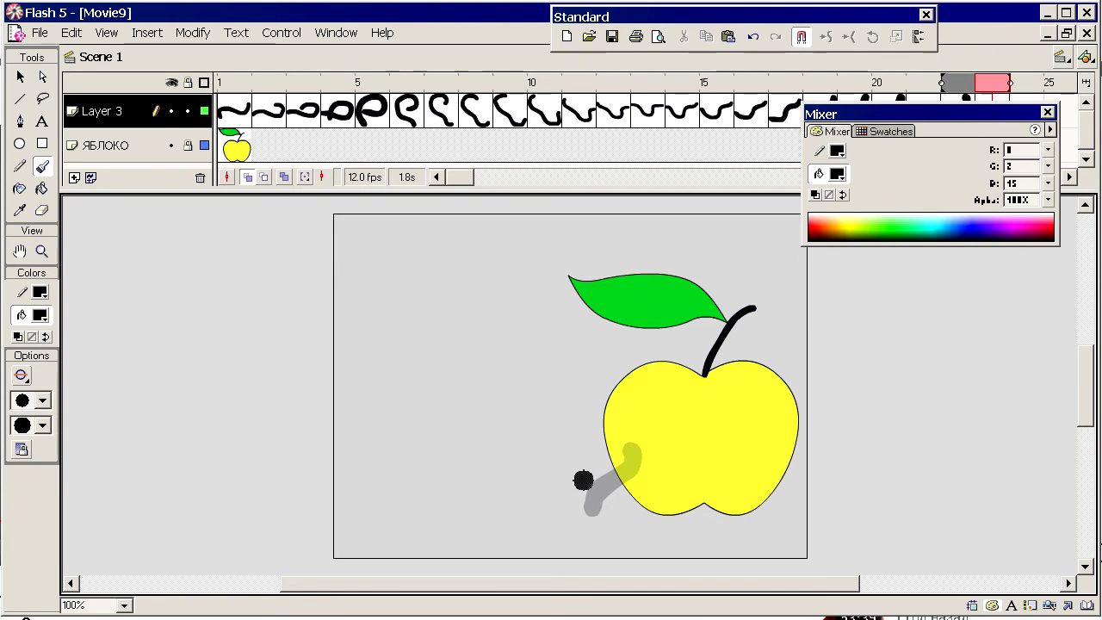
pyautogui.moveTo(630, 471); pyautogui.dragTo(632, 450)
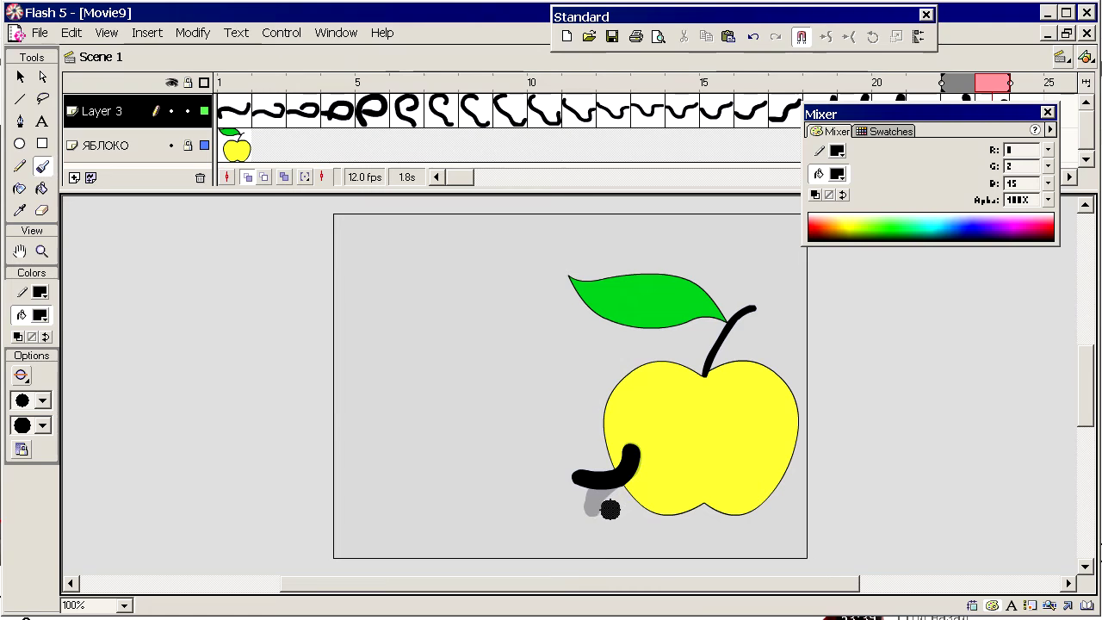
# Insert blank keyframes at frames 24 to 28 and paint ever shorter tail stubs, alternating between hanging down and pointing away from the apple.
pyautogui.press('F7')
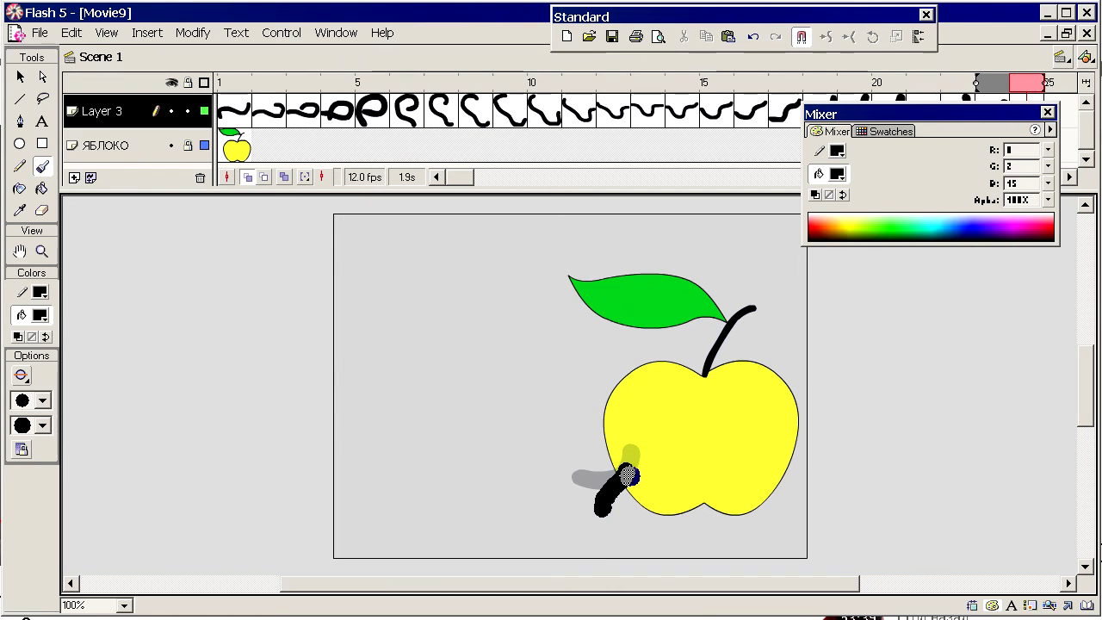
pyautogui.press('F7')
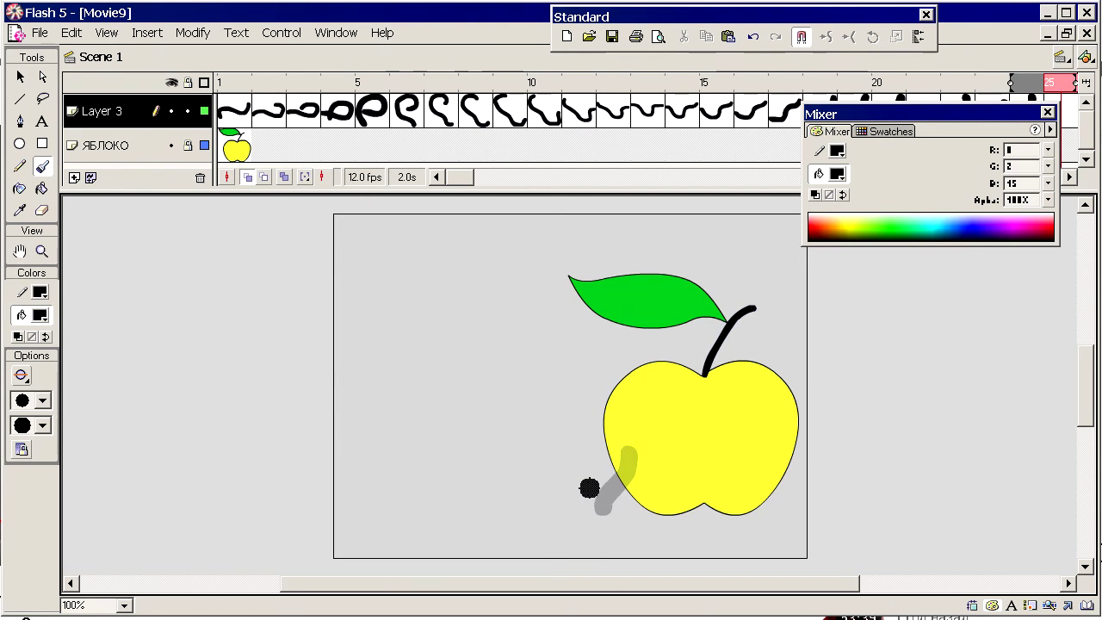
pyautogui.press('F7')
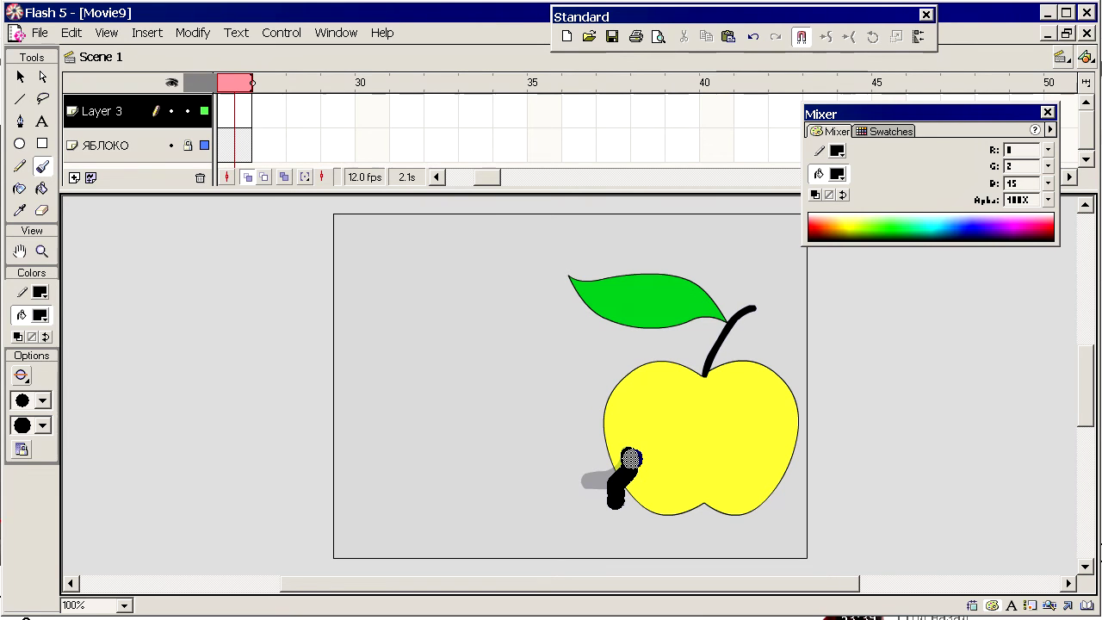
pyautogui.press('F7')
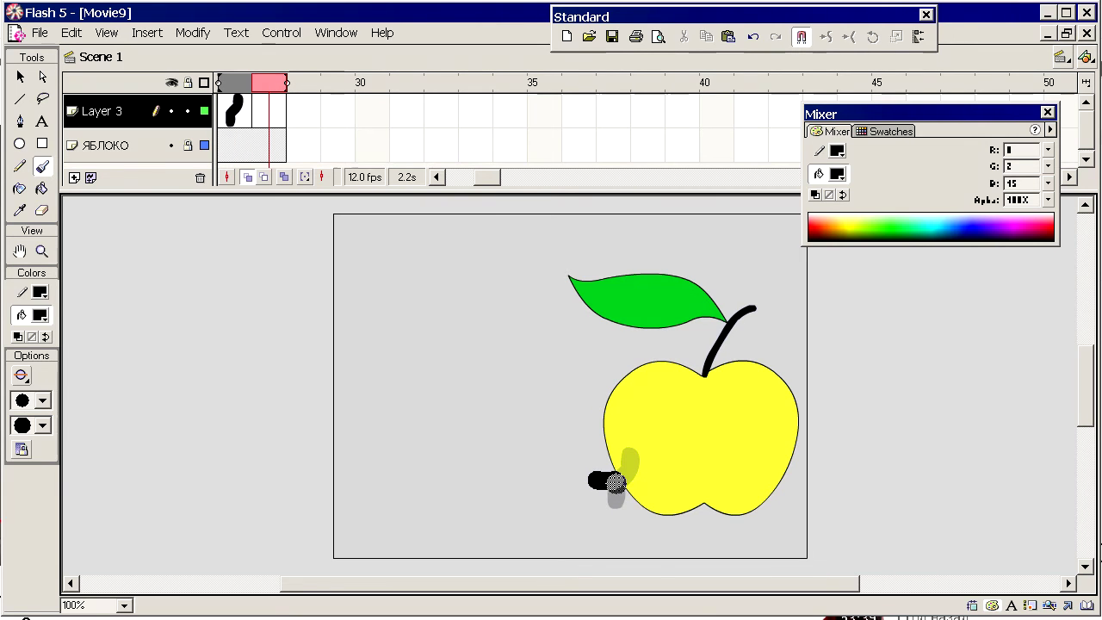
pyautogui.press('F7')
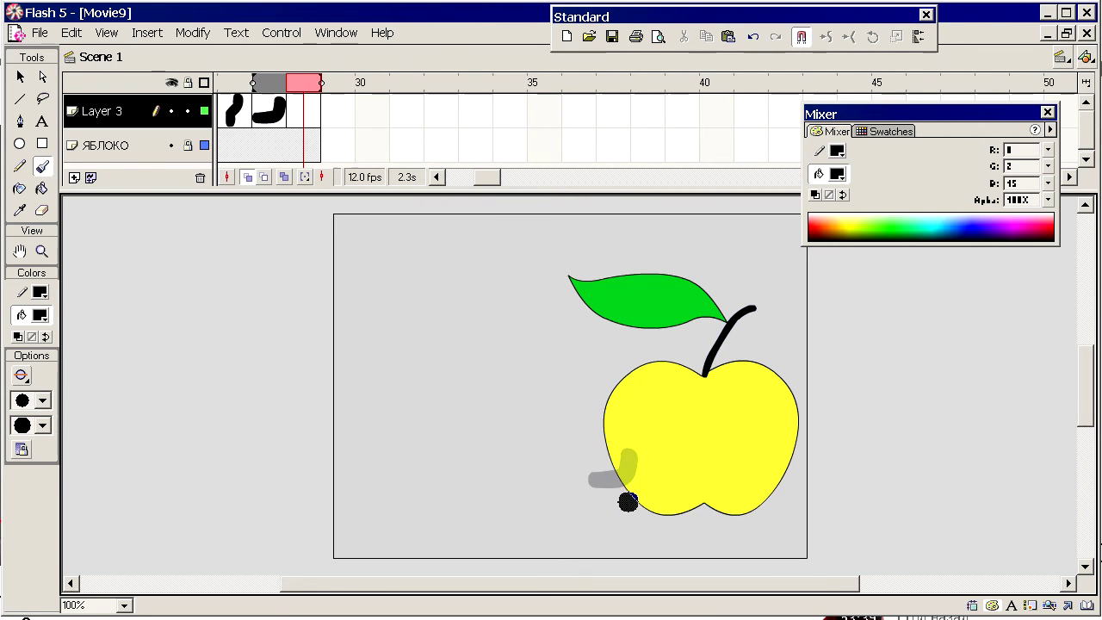
pyautogui.moveTo(626, 481); pyautogui.dragTo(631, 468)
# Insert blank keyframes at frames 29 to 35 and paint the wagging stub shrinking to a single round dot inside the apple's lower-left edge.
pyautogui.press('F7')
pyautogui.press('F7')
pyautogui.press('F7')
pyautogui.press('F7')
pyautogui.press('F7')
pyautogui.press('F7')
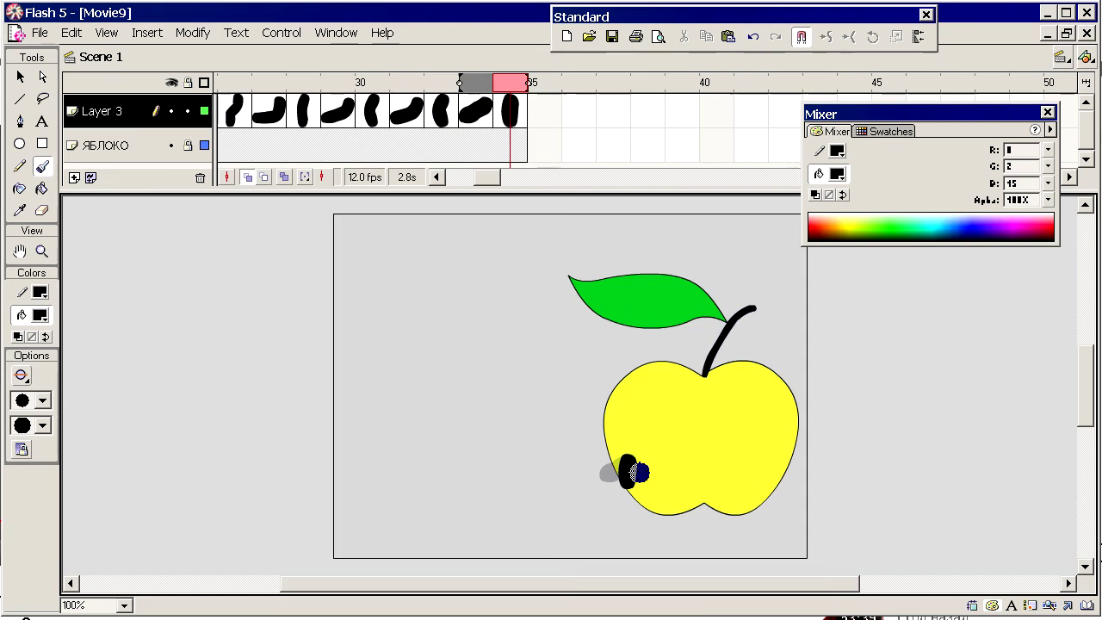
pyautogui.press('F7')
pyautogui.click(631, 467)
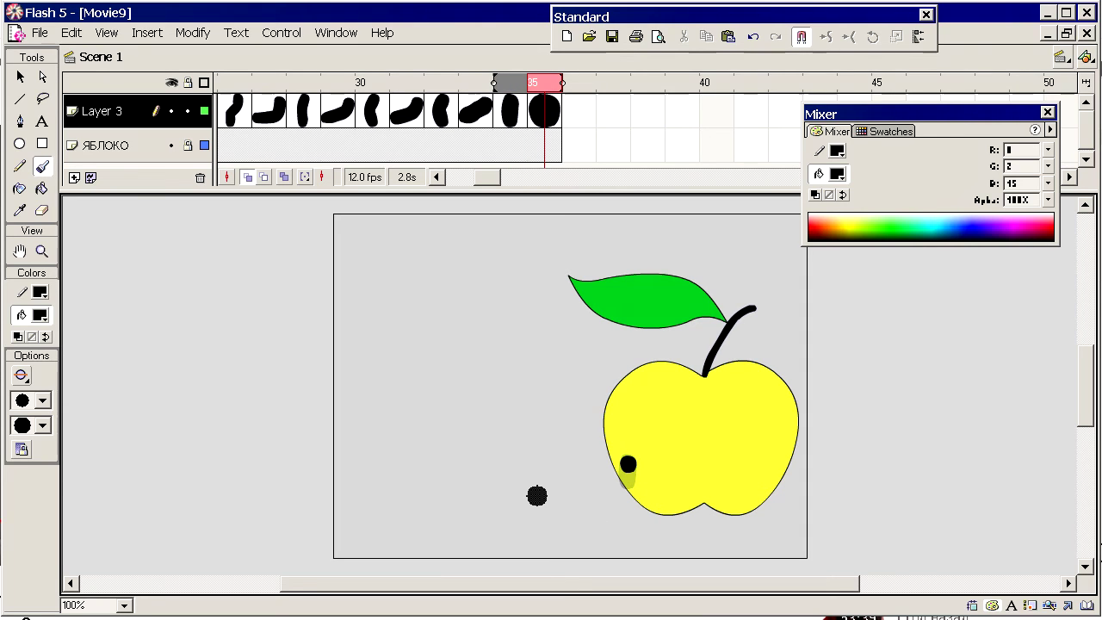
# Insert empty blank keyframes at frames 36 to 41 of Layer 3 so only the apple shows.
pyautogui.press('F7')
pyautogui.press('F7')
pyautogui.press('F7')
pyautogui.press('F7')
pyautogui.press('F7')
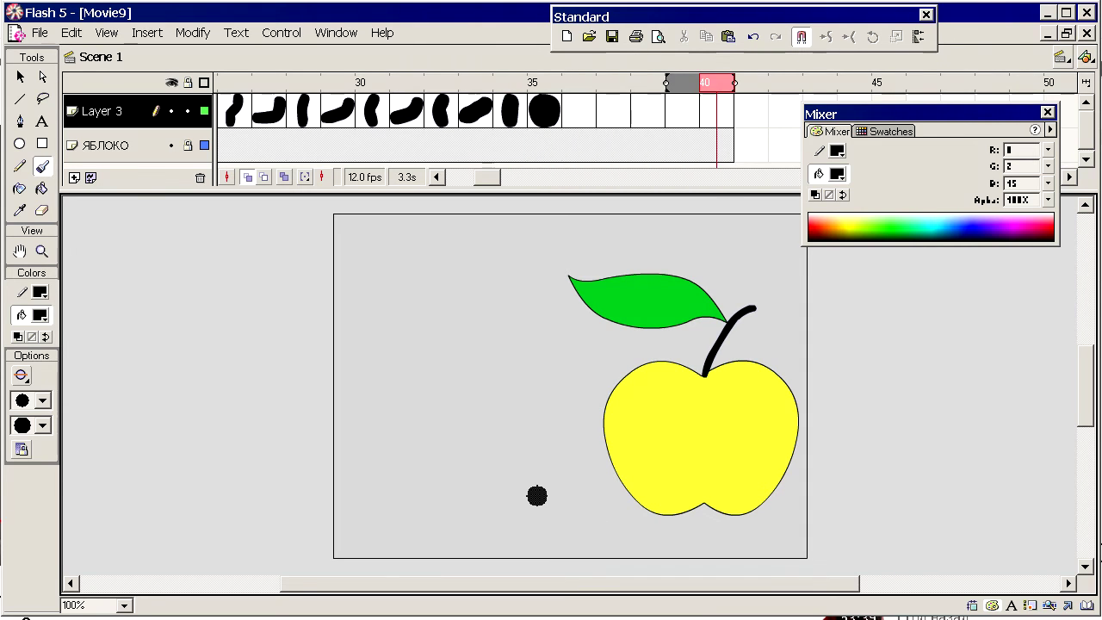
pyautogui.press('F7')
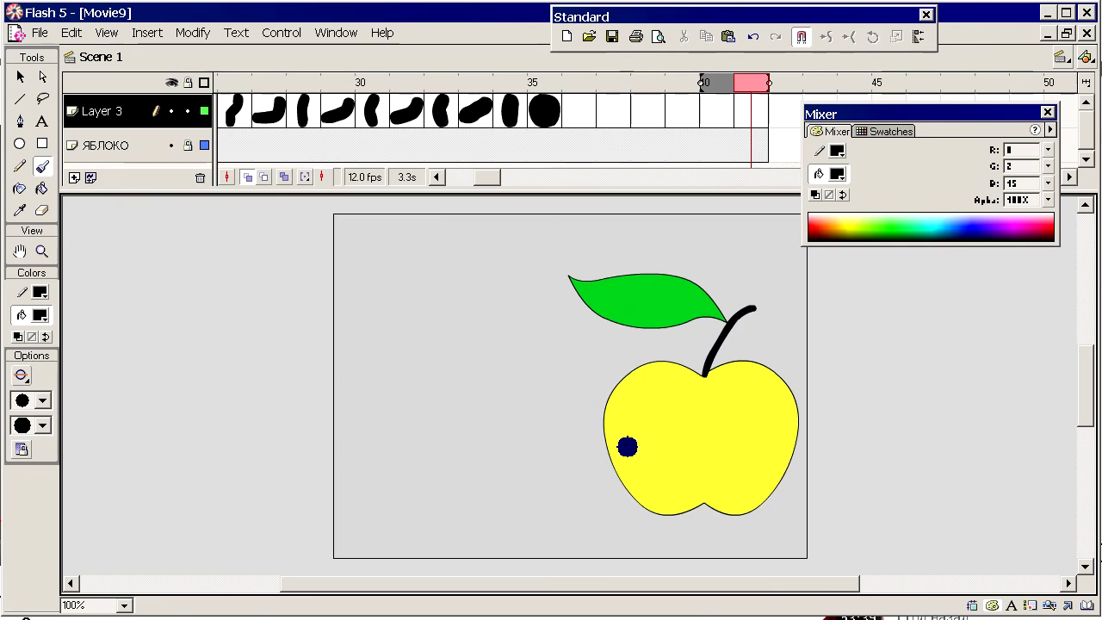
# Insert blank keyframes at frames 42 to 45 and paint a black dot growing into a wagging stub at the apple's upper-left edge.
pyautogui.press('F7')
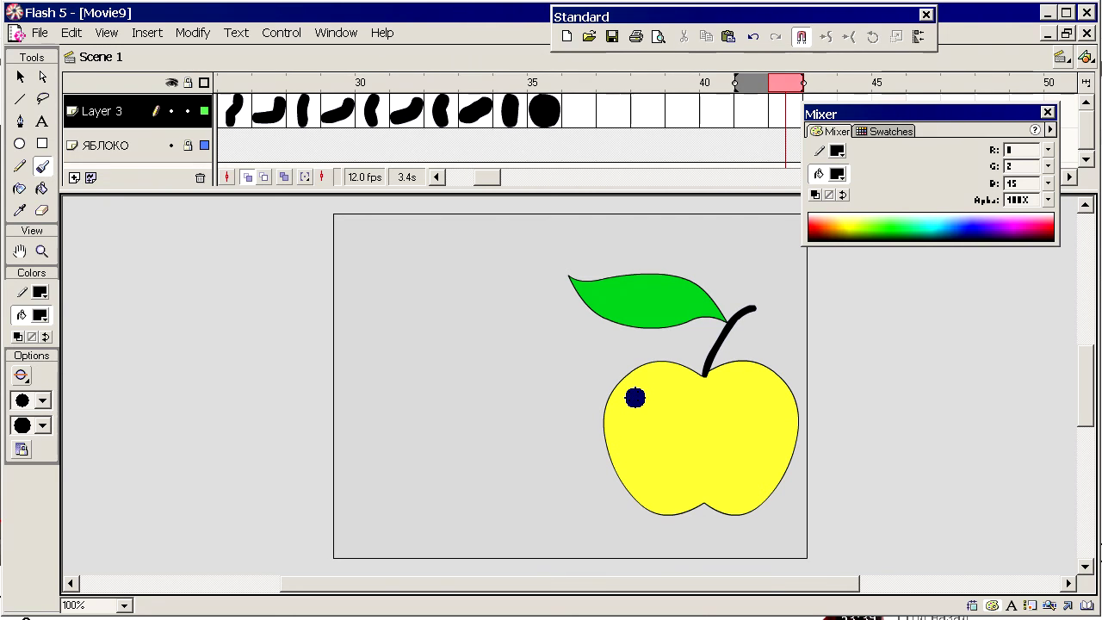
pyautogui.click(633, 393)
pyautogui.press('F7')
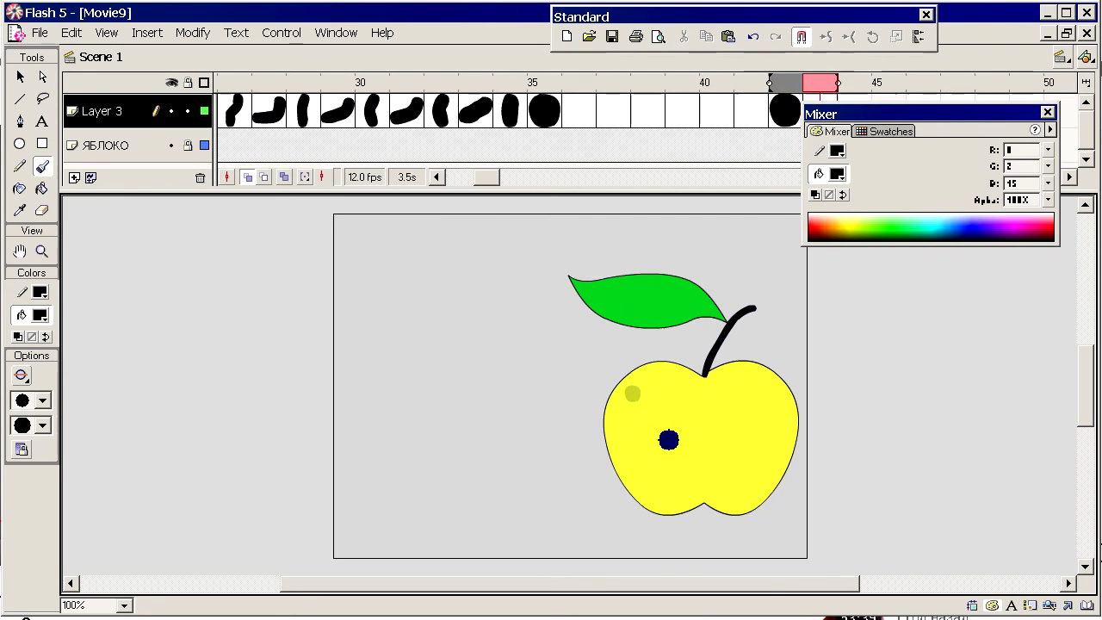
pyautogui.moveTo(621, 376); pyautogui.dragTo(635, 397)
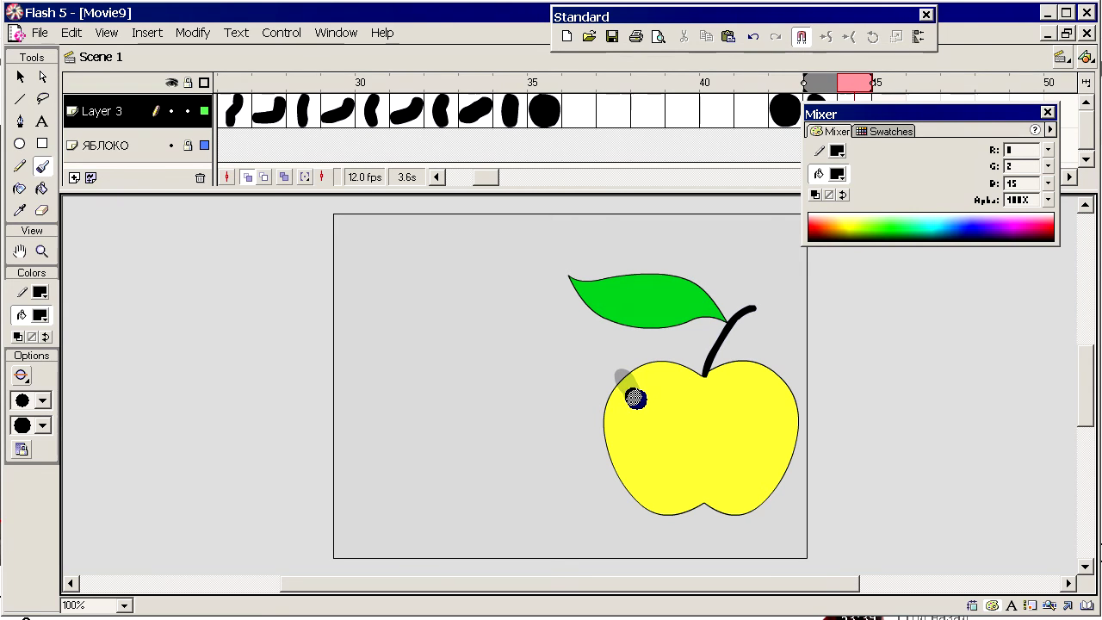
pyautogui.moveTo(613, 394); pyautogui.dragTo(608, 400)
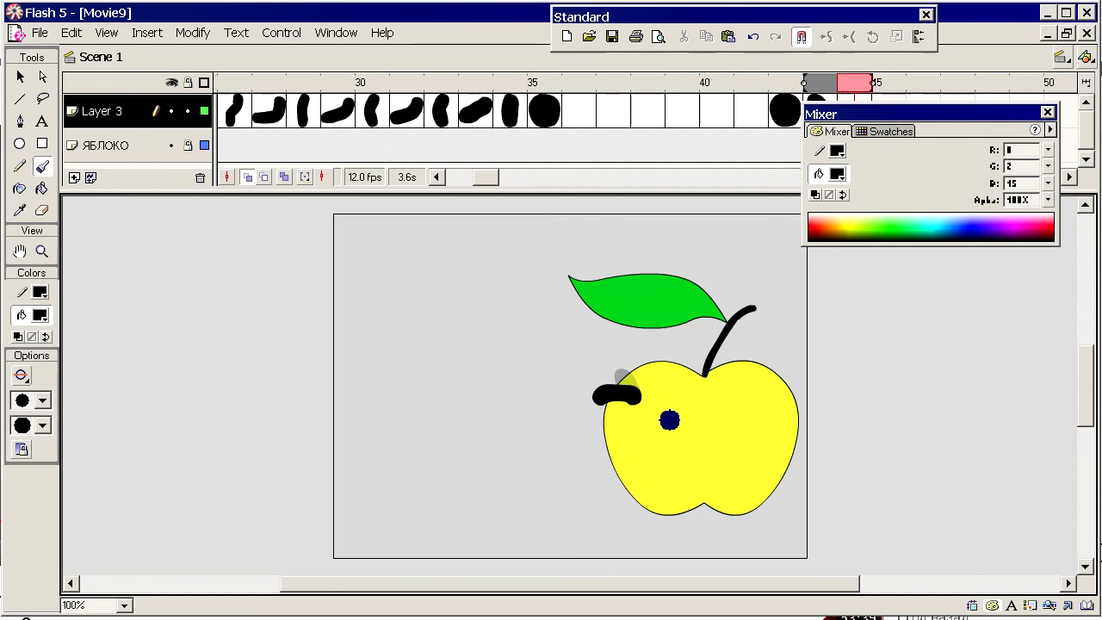
pyautogui.moveTo(630, 395)
pyautogui.mouseDown()
pyautogui.moveTo(608, 360)
pyautogui.moveTo(628, 393)
pyautogui.mouseUp()
# Insert blank keyframes at frames 46 to 50 and paint the emerging worm swinging sideways and up, lengthening until it curves down outside the apple.
pyautogui.press('F7')
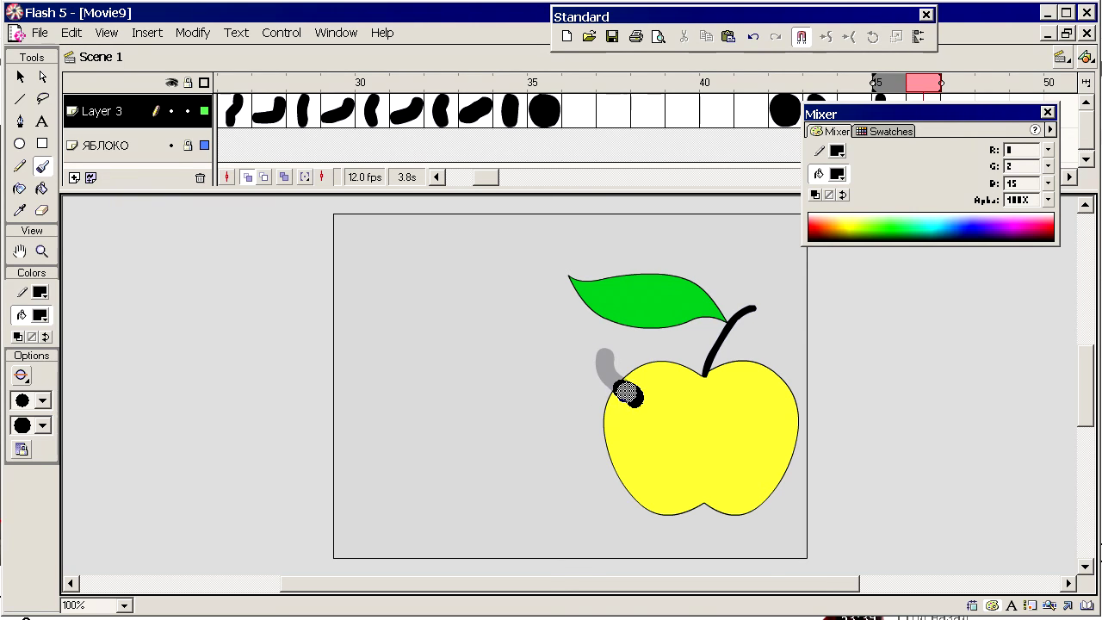
pyautogui.press('F7')
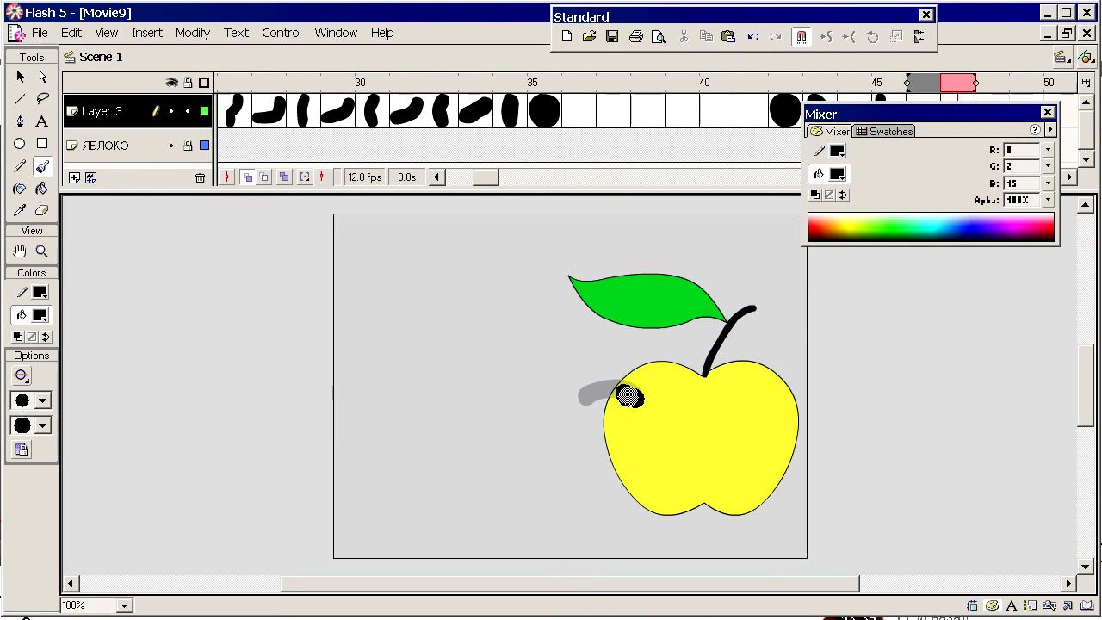
pyautogui.moveTo(611, 366); pyautogui.dragTo(612, 356)
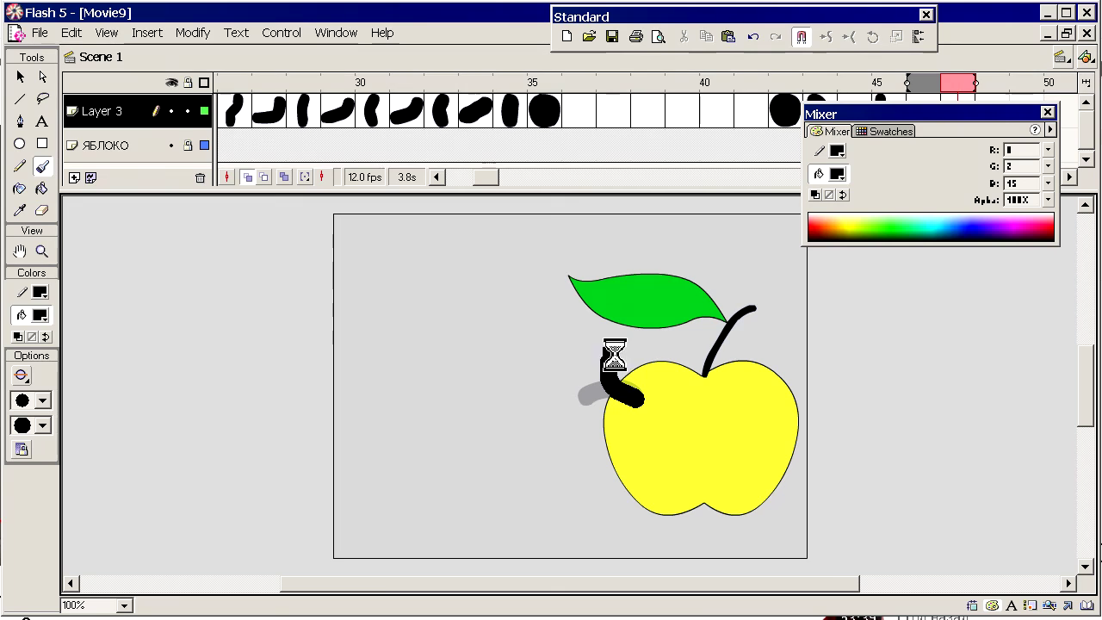
pyautogui.press('F7')
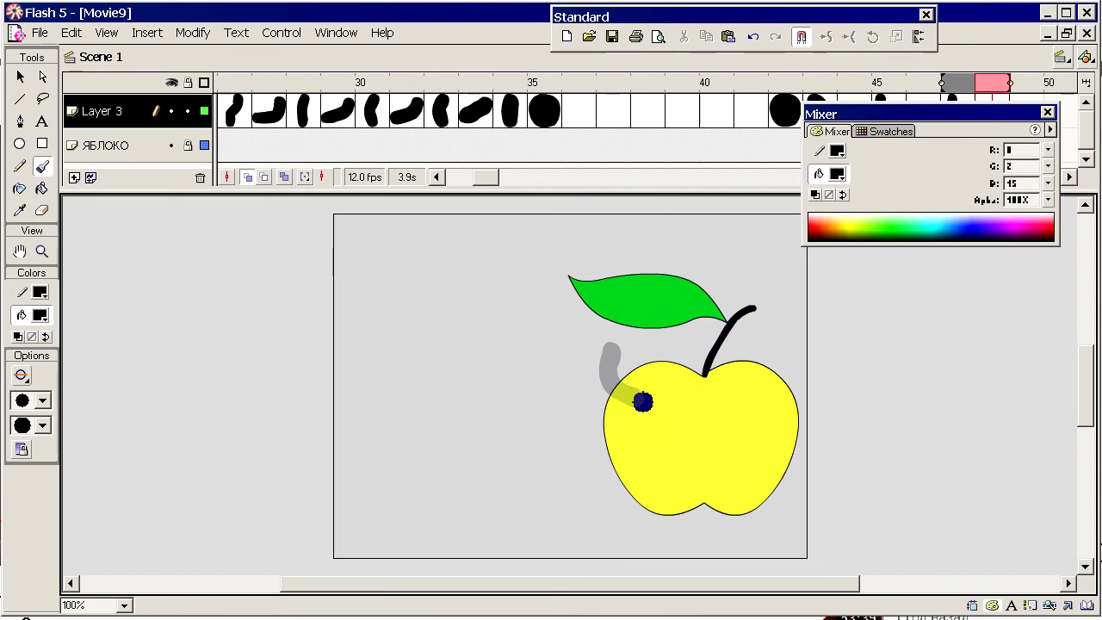
pyautogui.moveTo(637, 400)
pyautogui.mouseDown()
pyautogui.moveTo(590, 424)
pyautogui.moveTo(633, 407)
pyautogui.moveTo(627, 395)
pyautogui.moveTo(608, 399)
pyautogui.moveTo(564, 435)
pyautogui.mouseUp()
pyautogui.press('F7')
pyautogui.press('F7')
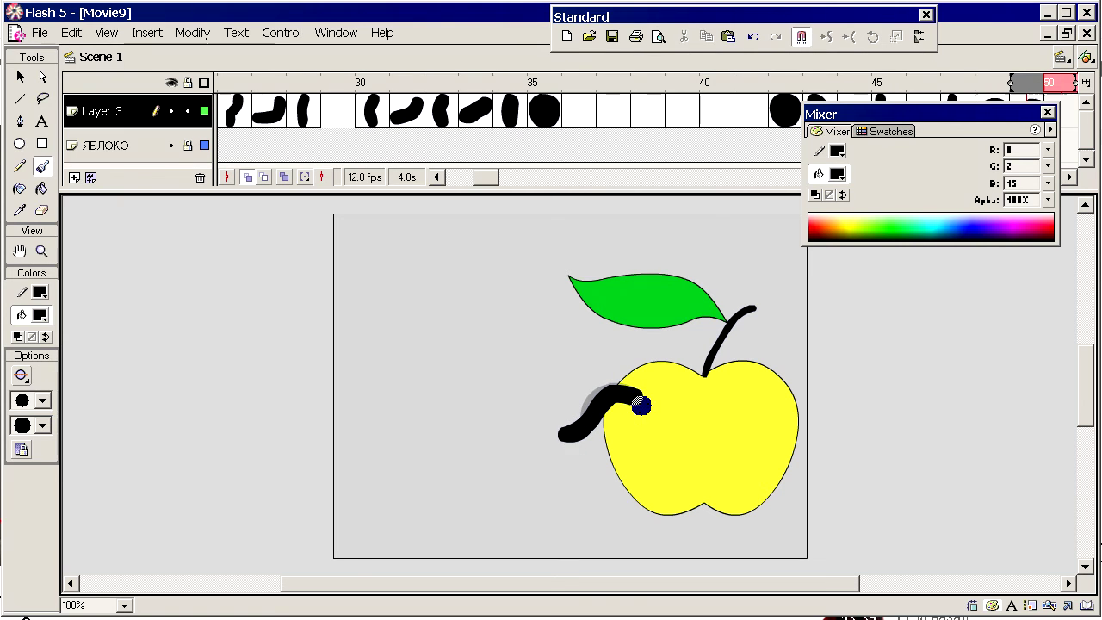
pyautogui.press('F7')
pyautogui.moveTo(627, 397); pyautogui.dragTo(583, 425)
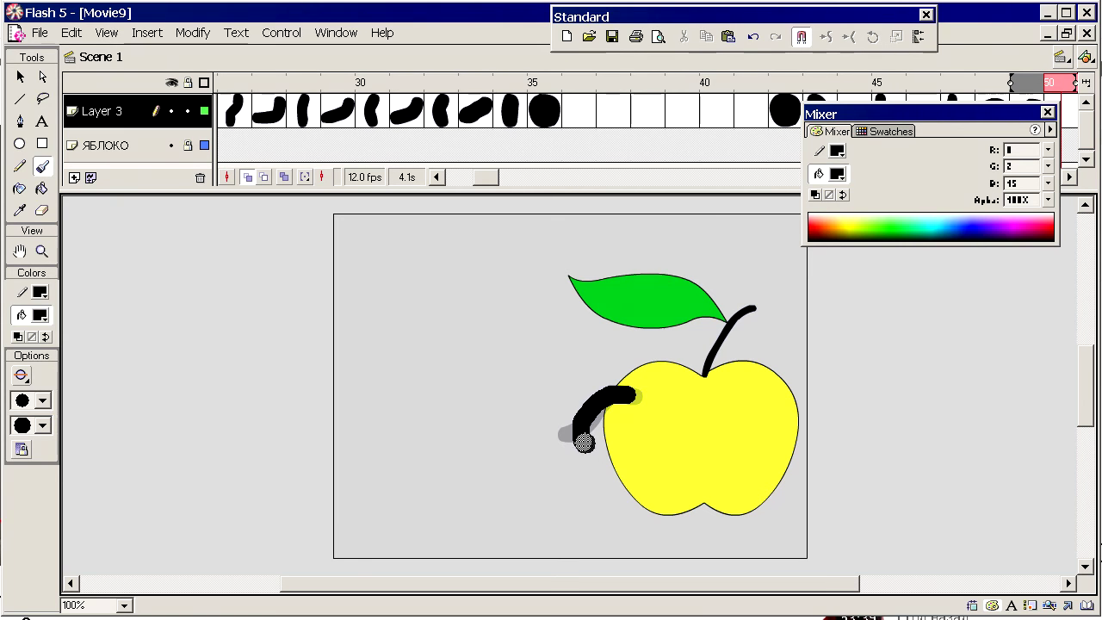
# Insert blank keyframes at frames 51 to 54 and paint the worm growing downward beside the apple, its lower end swinging out and in.
pyautogui.press('F7')
pyautogui.moveTo(634, 400)
pyautogui.mouseDown()
pyautogui.moveTo(586, 417)
pyautogui.moveTo(558, 469)
pyautogui.mouseUp()
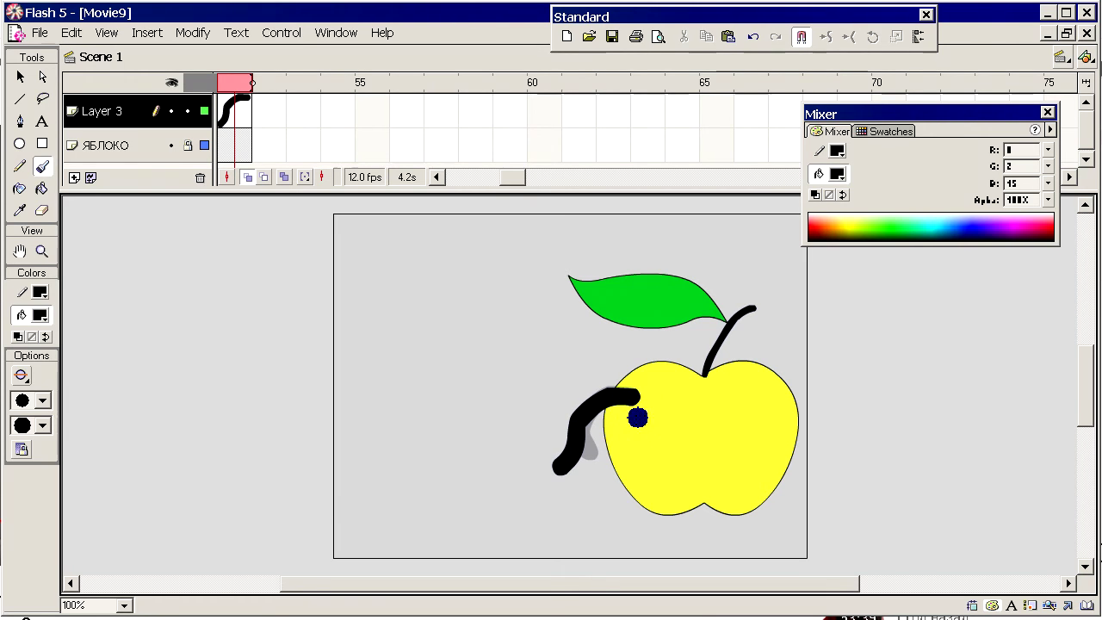
pyautogui.press('F7')
pyautogui.moveTo(634, 398)
pyautogui.mouseDown()
pyautogui.moveTo(581, 429)
pyautogui.moveTo(570, 497)
pyautogui.mouseUp()
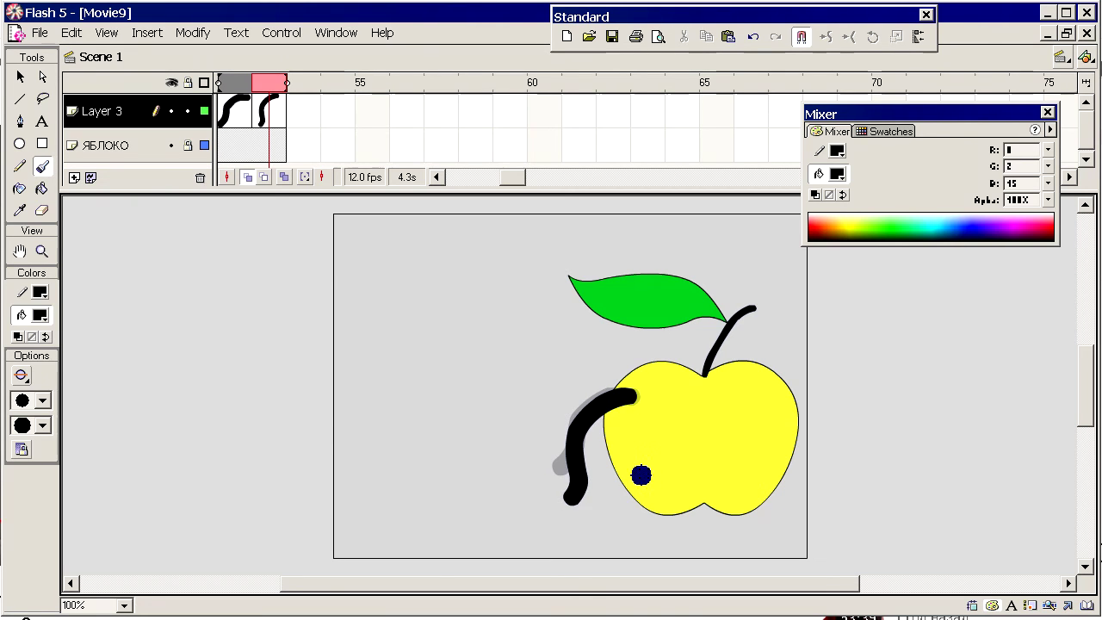
pyautogui.press('F7')
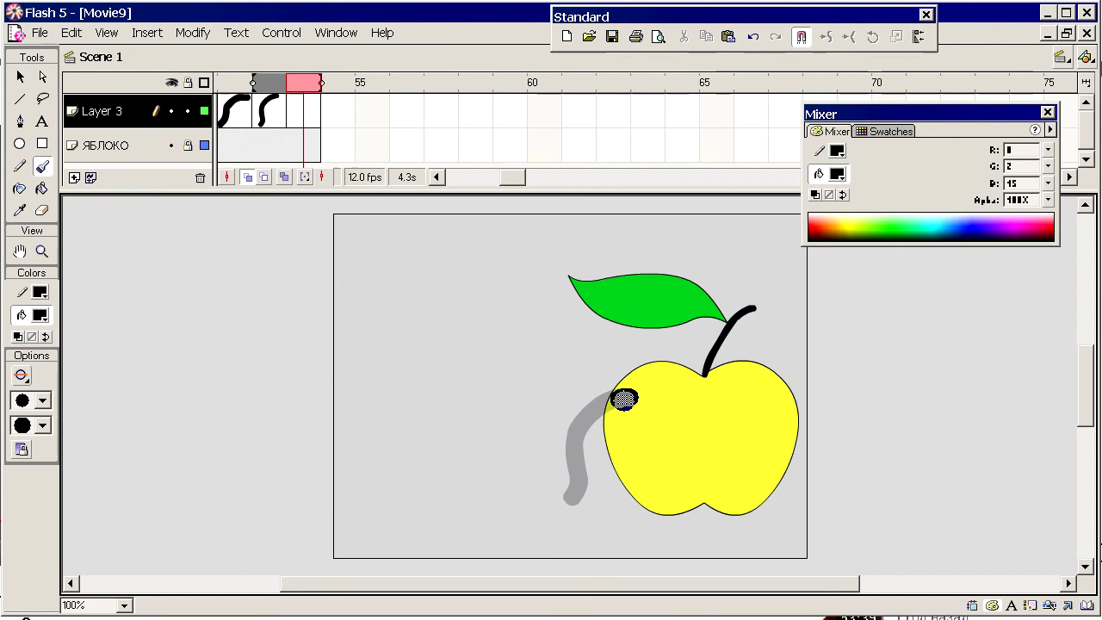
pyautogui.moveTo(591, 419)
pyautogui.mouseDown()
pyautogui.moveTo(580, 461)
pyautogui.moveTo(612, 505)
pyautogui.mouseUp()
pyautogui.press('F7')
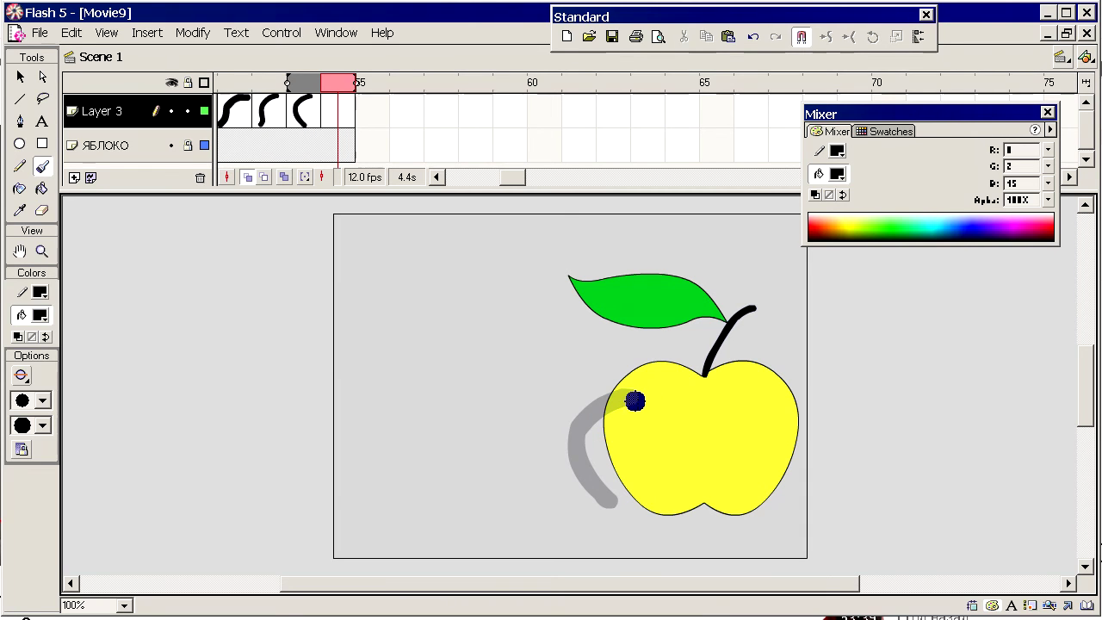
pyautogui.moveTo(623, 398)
pyautogui.mouseDown()
pyautogui.moveTo(595, 412)
pyautogui.moveTo(578, 440)
pyautogui.moveTo(587, 480)
pyautogui.moveTo(558, 509)
pyautogui.mouseUp()
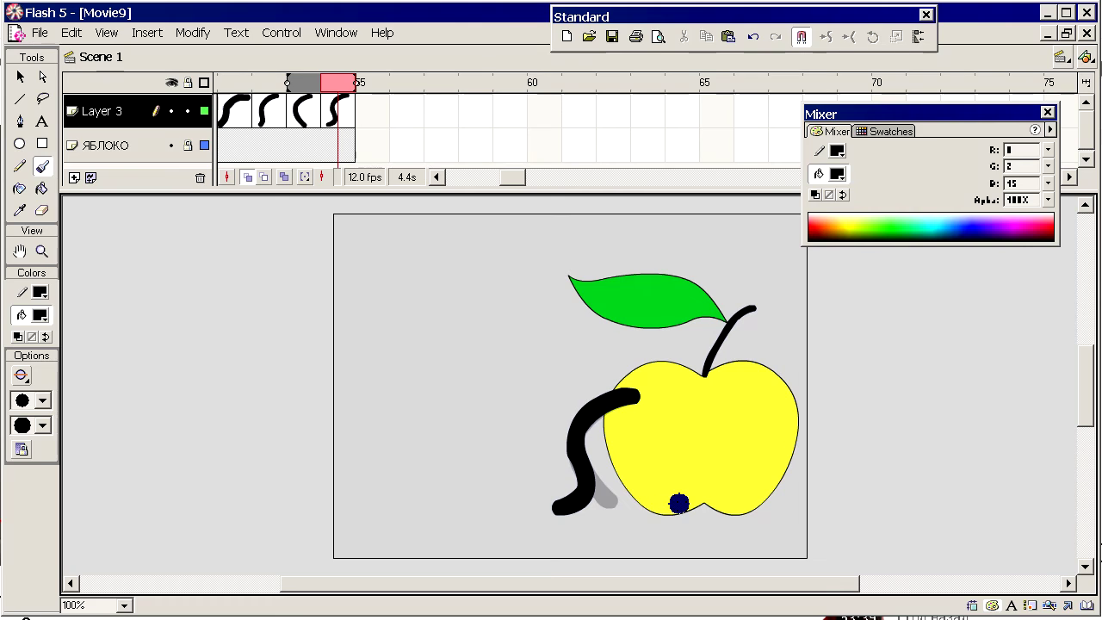
# Insert blank keyframes at frames 55 to 57 and paint the worm arching away from the apple, its lower end planted at the apple's base level.
pyautogui.press('F7')
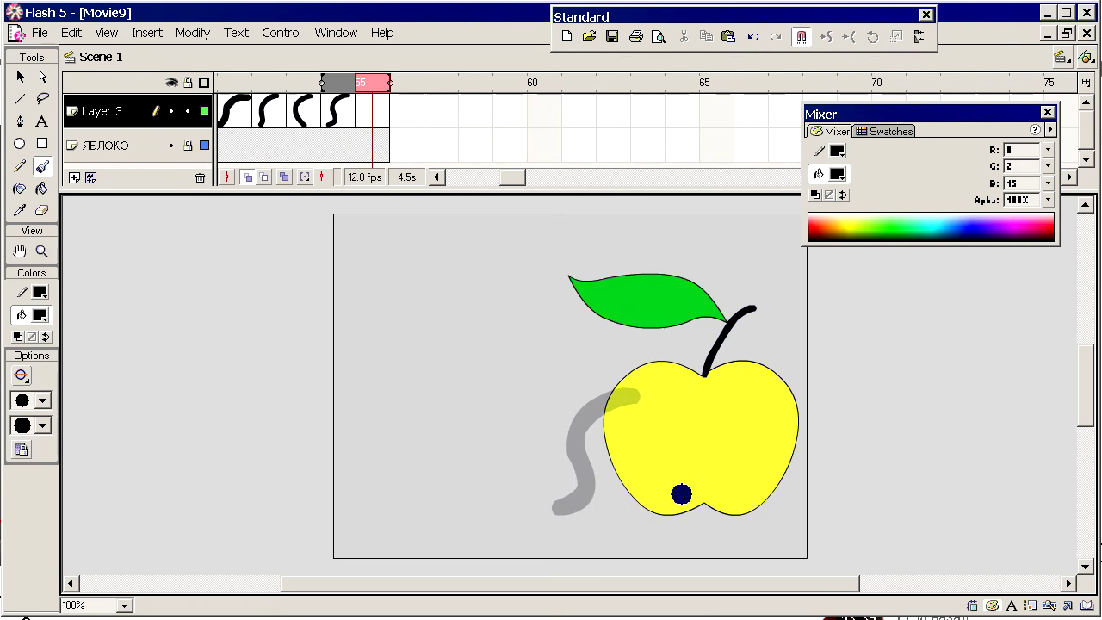
pyautogui.moveTo(634, 399)
pyautogui.mouseDown()
pyautogui.moveTo(595, 394)
pyautogui.moveTo(564, 417)
pyautogui.moveTo(586, 489)
pyautogui.moveTo(558, 506)
pyautogui.mouseUp()
pyautogui.press('F7')
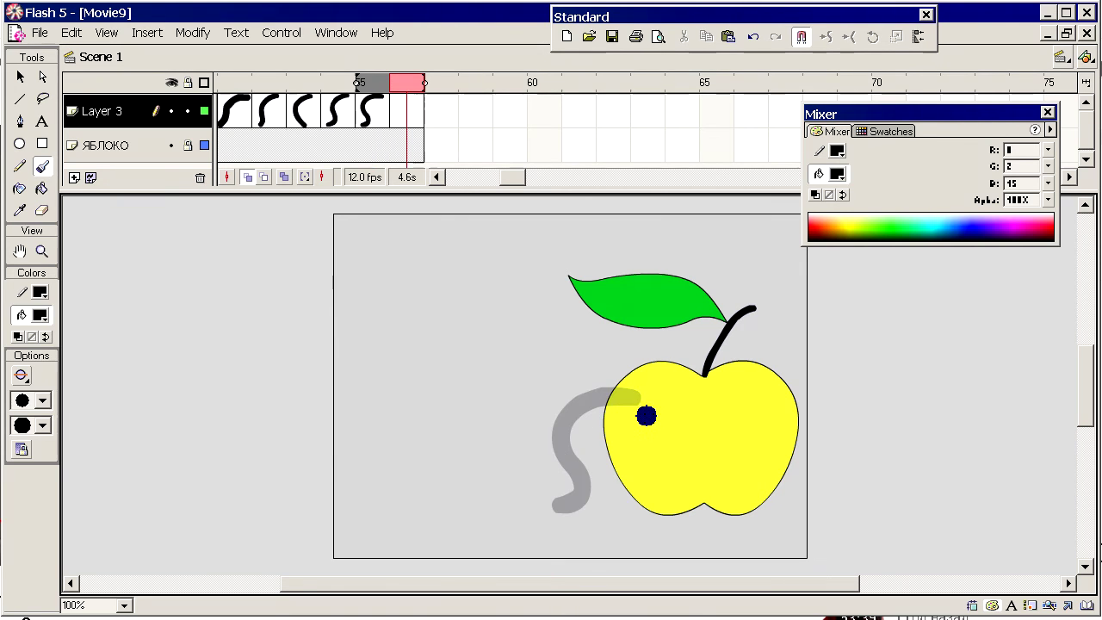
pyautogui.moveTo(626, 398)
pyautogui.mouseDown()
pyautogui.moveTo(575, 389)
pyautogui.moveTo(552, 406)
pyautogui.moveTo(552, 442)
pyautogui.moveTo(585, 485)
pyautogui.moveTo(560, 506)
pyautogui.mouseUp()
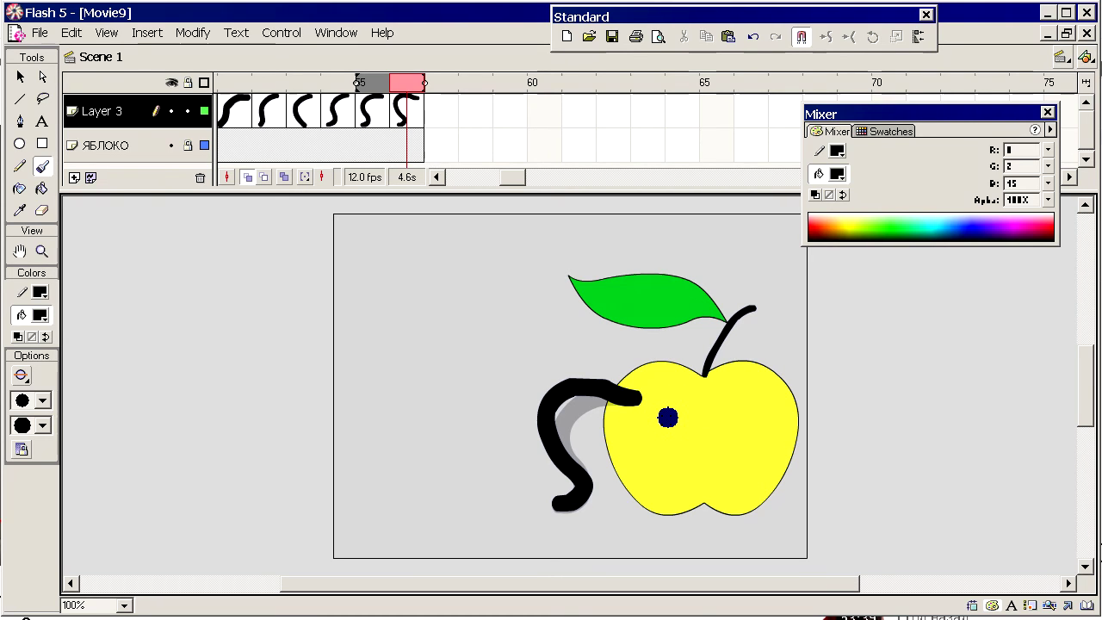
pyautogui.press('F7')
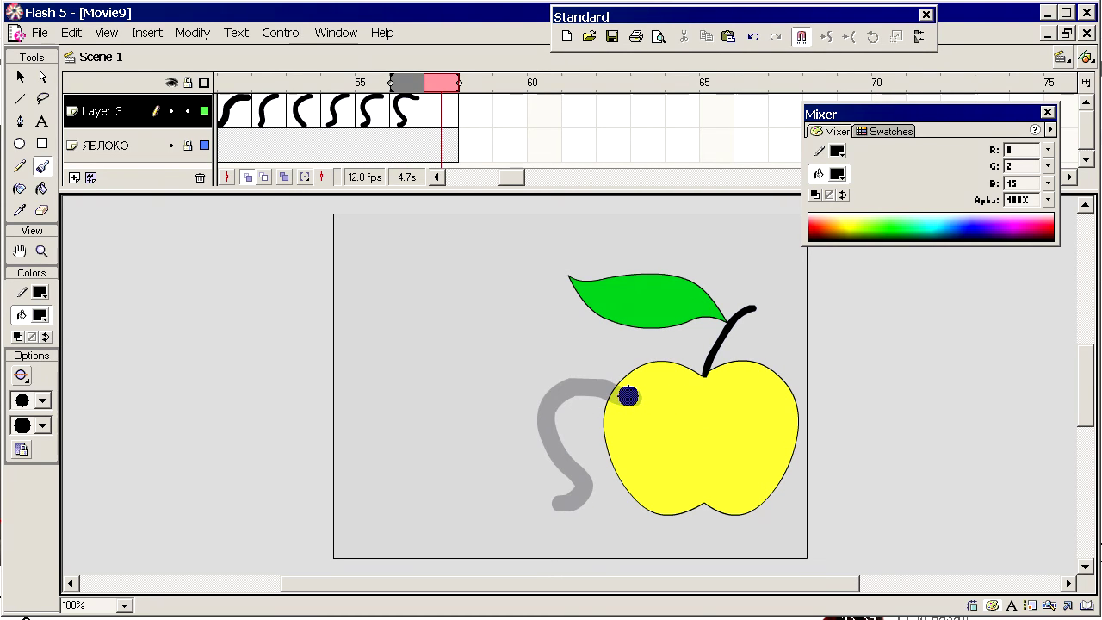
pyautogui.moveTo(619, 391)
pyautogui.mouseDown()
pyautogui.moveTo(579, 362)
pyautogui.moveTo(565, 367)
pyautogui.moveTo(555, 400)
pyautogui.moveTo(582, 469)
pyautogui.moveTo(565, 507)
pyautogui.mouseUp()
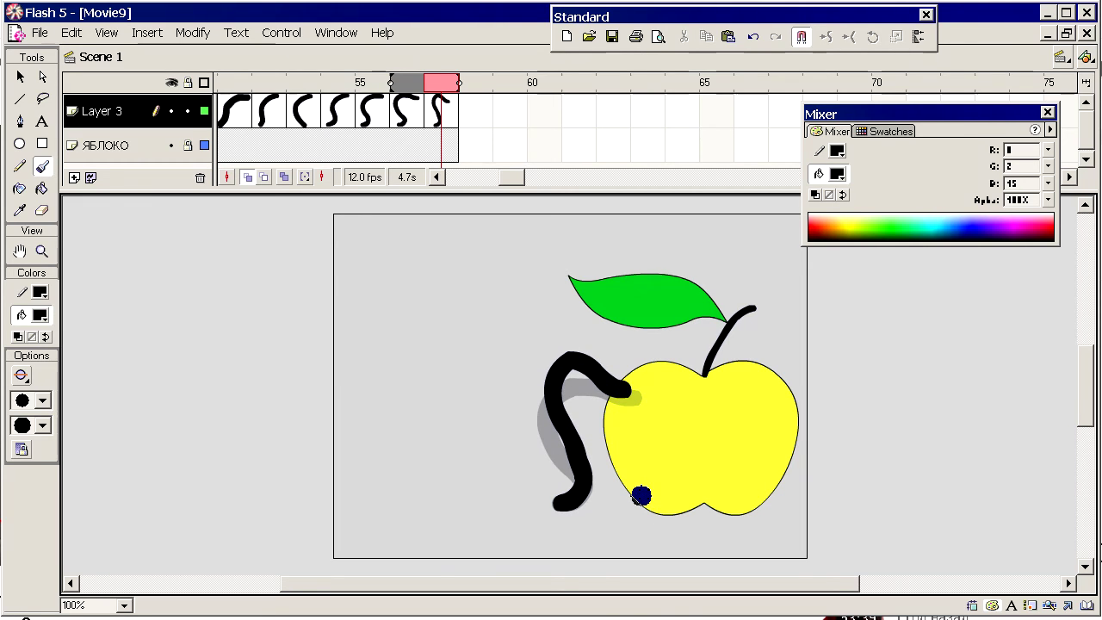
# Insert blank keyframes at frames 58 to 60 and paint the worm's upper end pulling out of the apple and rising past the leaf tip.
pyautogui.press('F7')
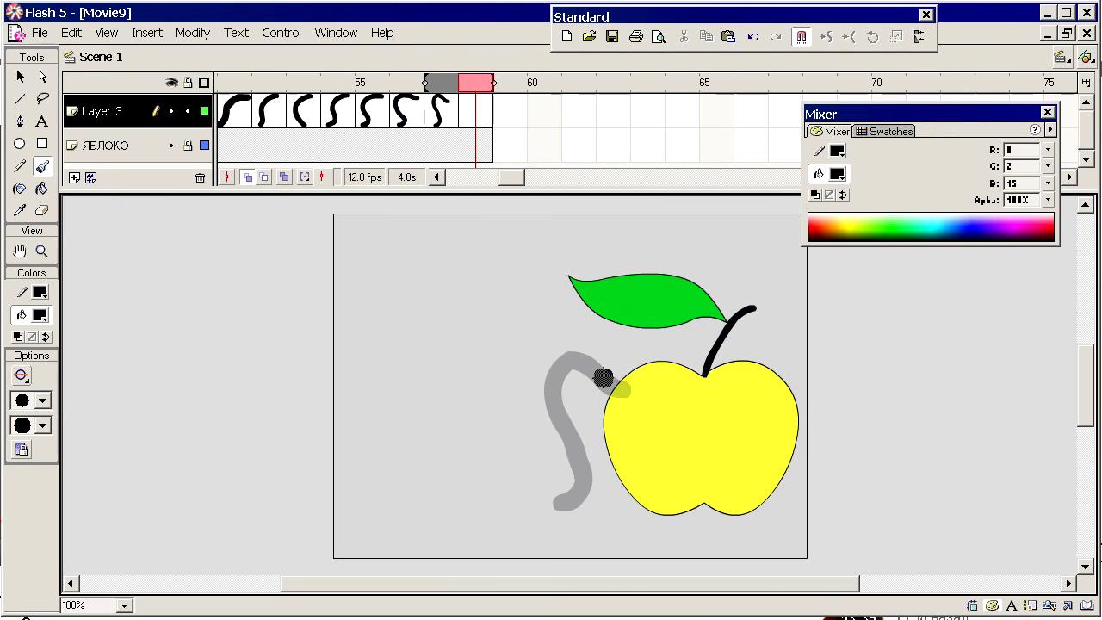
pyautogui.moveTo(606, 369)
pyautogui.mouseDown()
pyautogui.moveTo(583, 346)
pyautogui.moveTo(565, 351)
pyautogui.moveTo(553, 400)
pyautogui.moveTo(570, 505)
pyautogui.mouseUp()
pyautogui.press('F7')
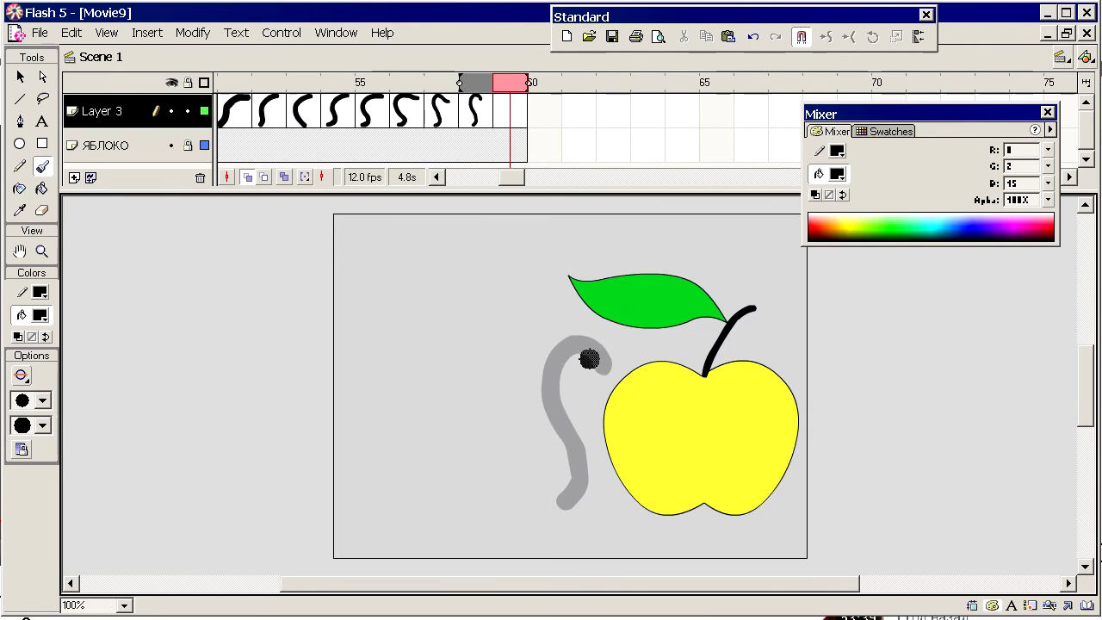
pyautogui.moveTo(581, 316)
pyautogui.mouseDown()
pyautogui.moveTo(552, 365)
pyautogui.moveTo(580, 438)
pyautogui.moveTo(555, 505)
pyautogui.mouseUp()
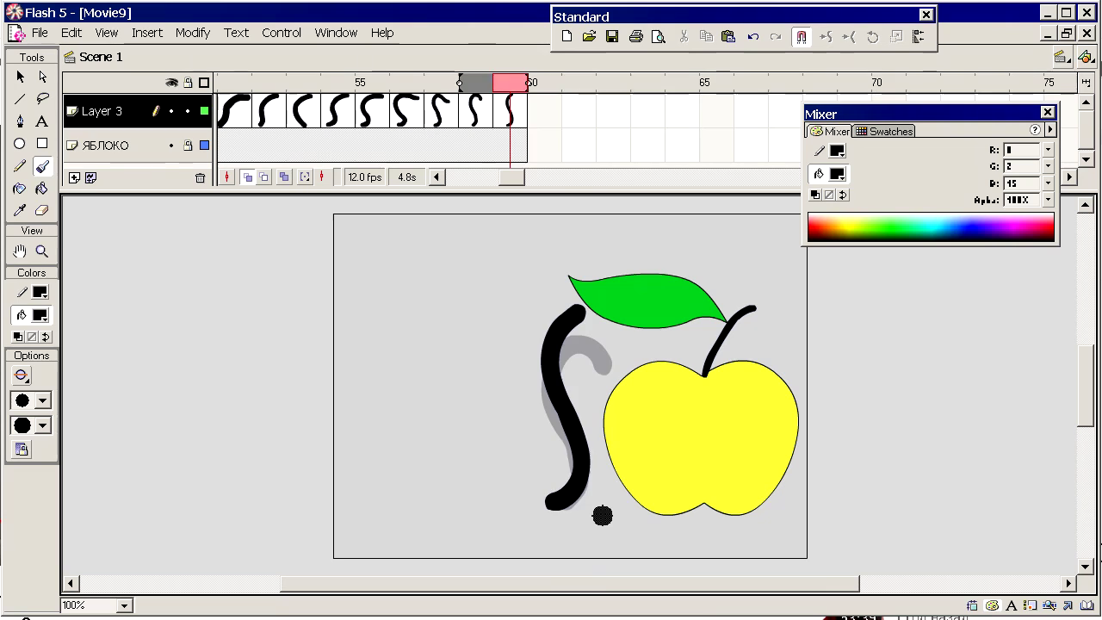
pyautogui.press('F7')
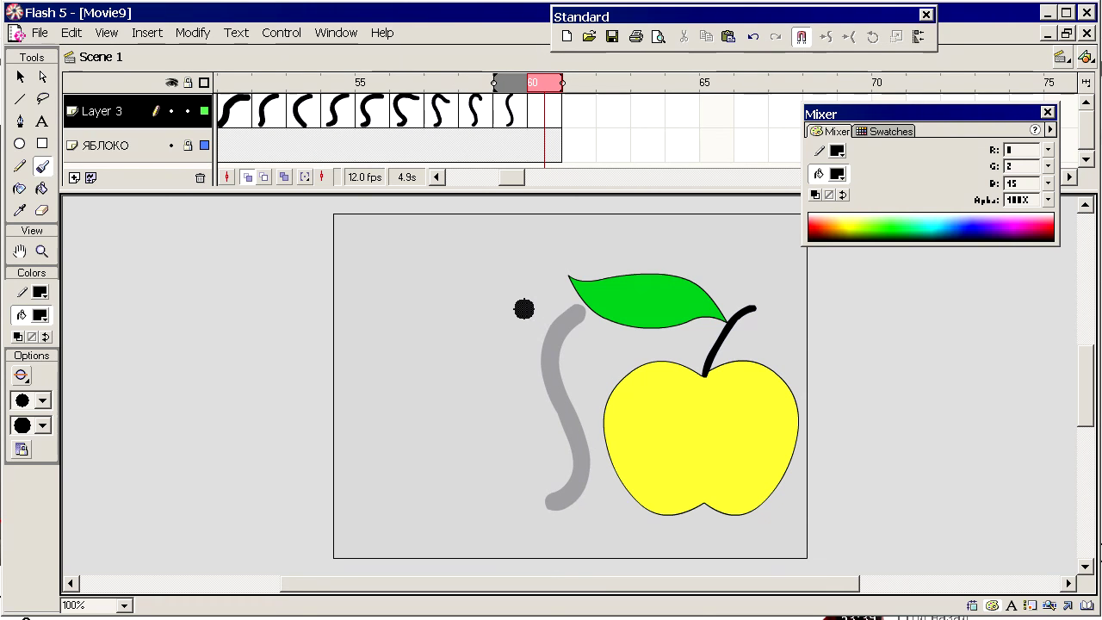
pyautogui.moveTo(538, 298)
pyautogui.mouseDown()
pyautogui.moveTo(532, 317)
pyautogui.moveTo(597, 425)
pyautogui.moveTo(592, 484)
pyautogui.moveTo(551, 502)
pyautogui.mouseUp()
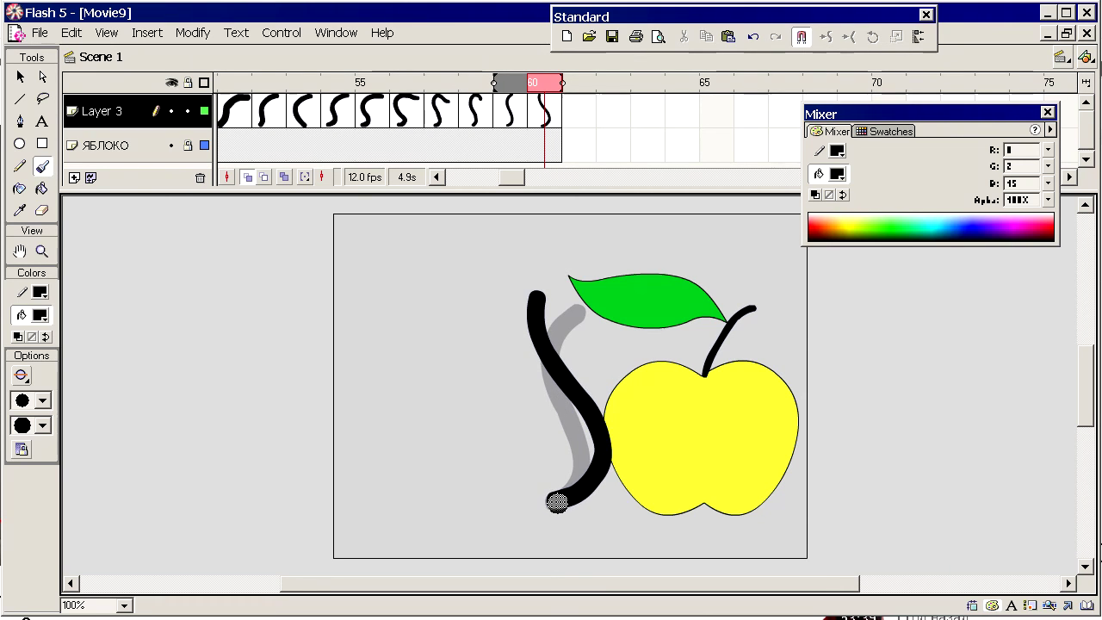
# Insert blank keyframes at frames 61 to 64 and paint the worm folding into a hairpin across the apple, its upper end sinking.
pyautogui.press('F7')
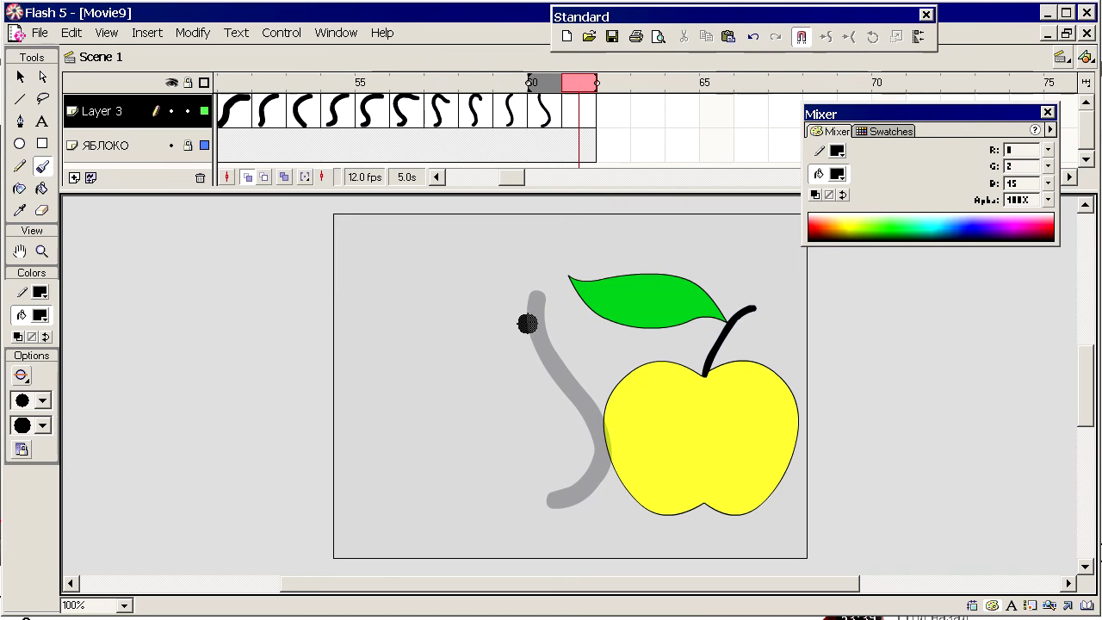
pyautogui.moveTo(516, 337)
pyautogui.mouseDown()
pyautogui.moveTo(570, 399)
pyautogui.moveTo(629, 440)
pyautogui.moveTo(638, 467)
pyautogui.moveTo(620, 493)
pyautogui.moveTo(564, 501)
pyautogui.mouseUp()
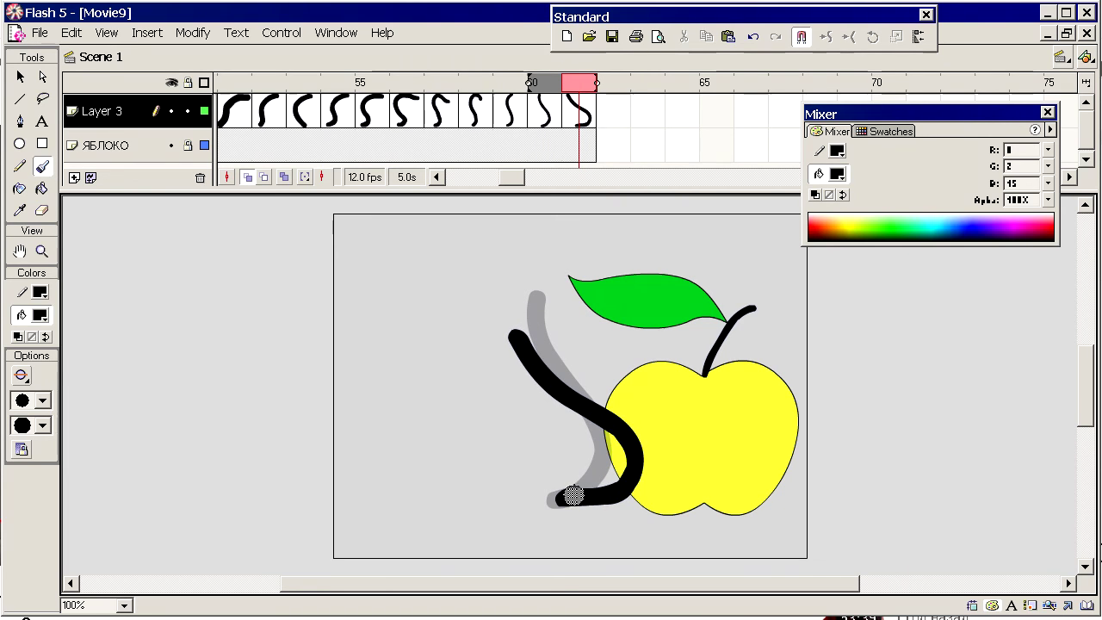
pyautogui.press('F7')
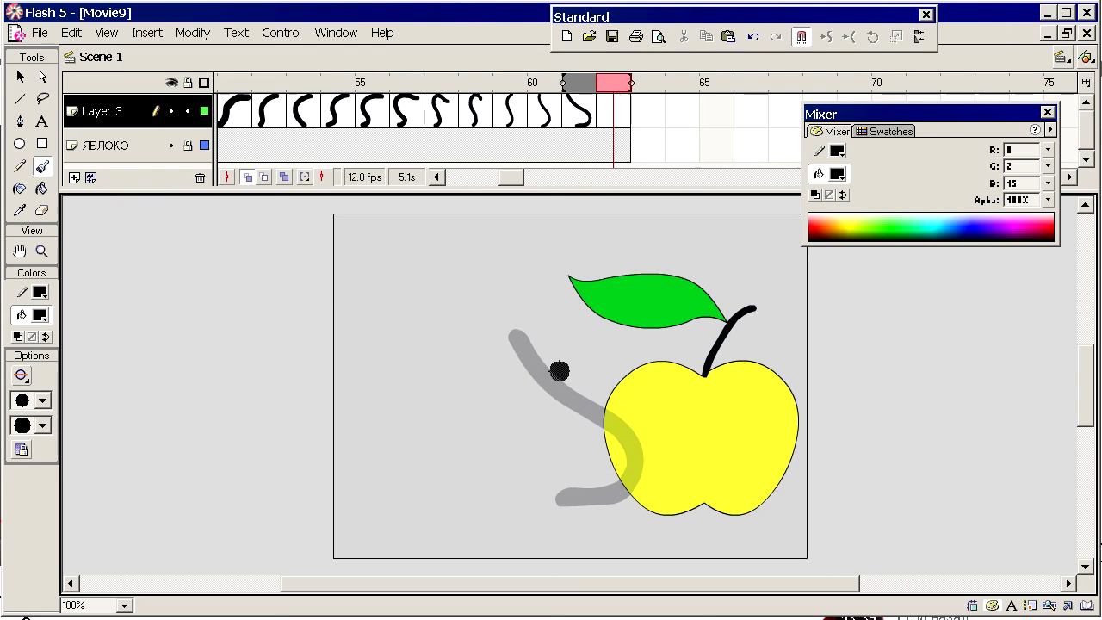
pyautogui.moveTo(517, 376)
pyautogui.mouseDown()
pyautogui.moveTo(670, 447)
pyautogui.moveTo(691, 480)
pyautogui.moveTo(643, 504)
pyautogui.moveTo(561, 502)
pyautogui.mouseUp()
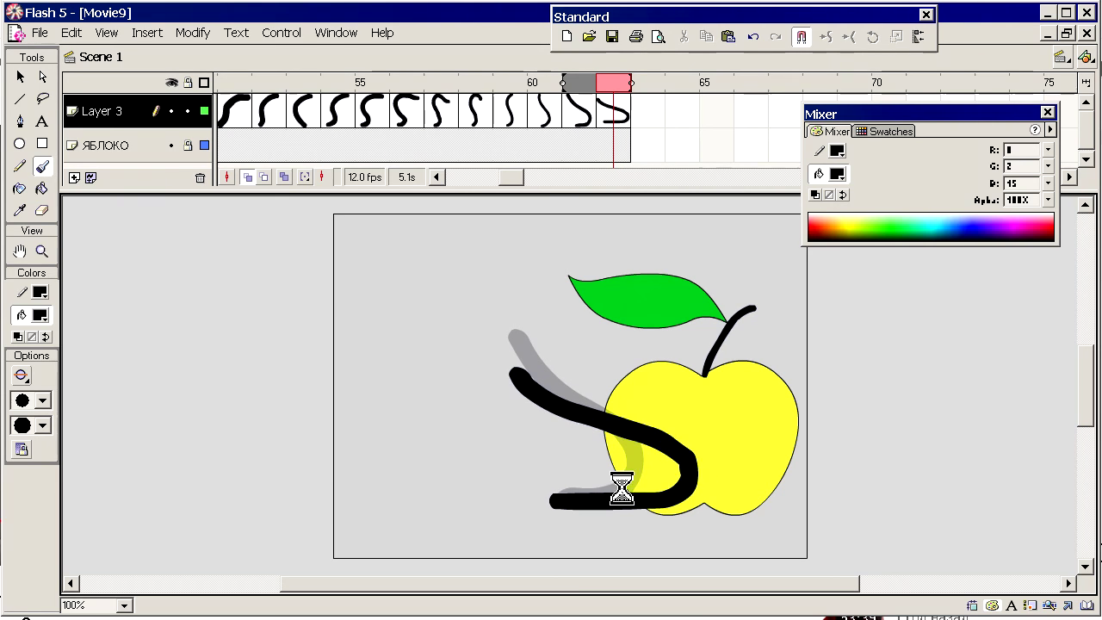
pyautogui.press('F7')
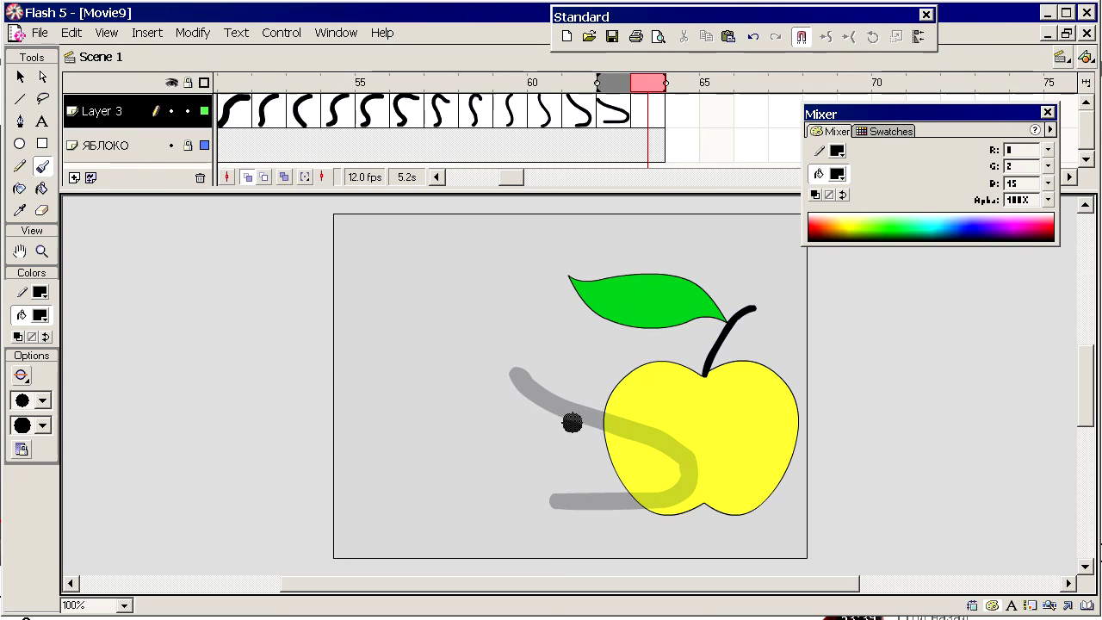
pyautogui.moveTo(560, 421)
pyautogui.mouseDown()
pyautogui.moveTo(652, 436)
pyautogui.moveTo(713, 463)
pyautogui.moveTo(716, 486)
pyautogui.moveTo(682, 506)
pyautogui.moveTo(567, 503)
pyautogui.mouseUp()
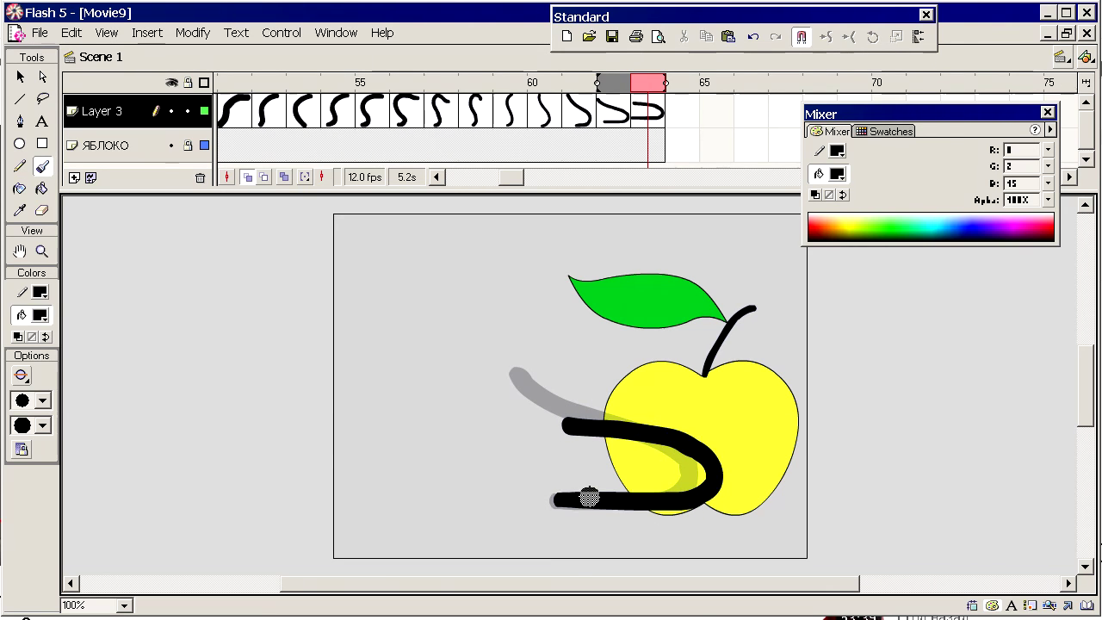
pyautogui.press('F7')
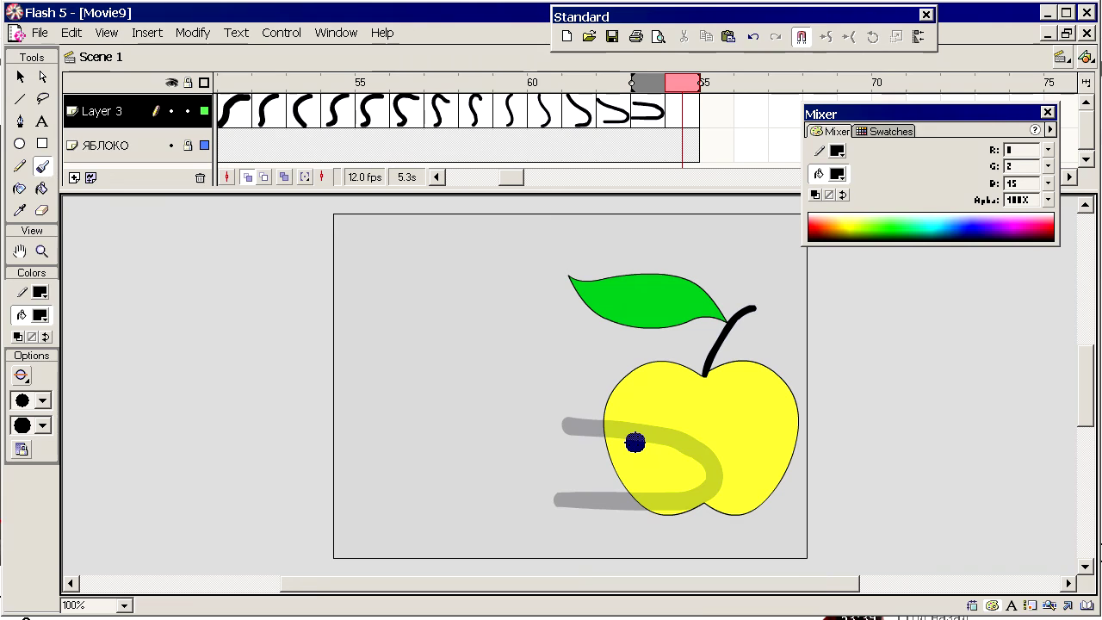
pyautogui.moveTo(644, 448)
pyautogui.mouseDown()
pyautogui.moveTo(745, 477)
pyautogui.moveTo(742, 496)
pyautogui.moveTo(560, 499)
pyautogui.mouseUp()
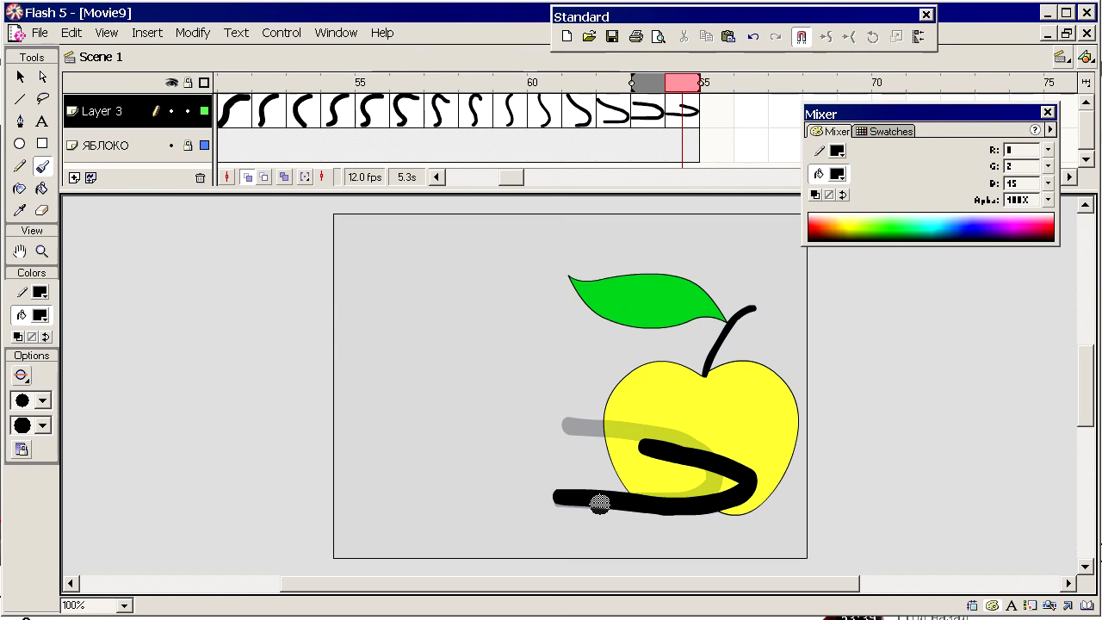
# Insert blank keyframes at frames 65 to 67 and paint the worm unrolling along the apple's base until it lies straight past the stage's right edge.
pyautogui.press('F7')
pyautogui.moveTo(571, 498)
pyautogui.mouseDown()
pyautogui.moveTo(781, 501)
pyautogui.moveTo(803, 485)
pyautogui.moveTo(790, 464)
pyautogui.moveTo(748, 444)
pyautogui.mouseUp()
pyautogui.press('F7')
pyautogui.moveTo(564, 498)
pyautogui.mouseDown()
pyautogui.moveTo(777, 513)
pyautogui.moveTo(838, 490)
pyautogui.moveTo(858, 455)
pyautogui.mouseUp()
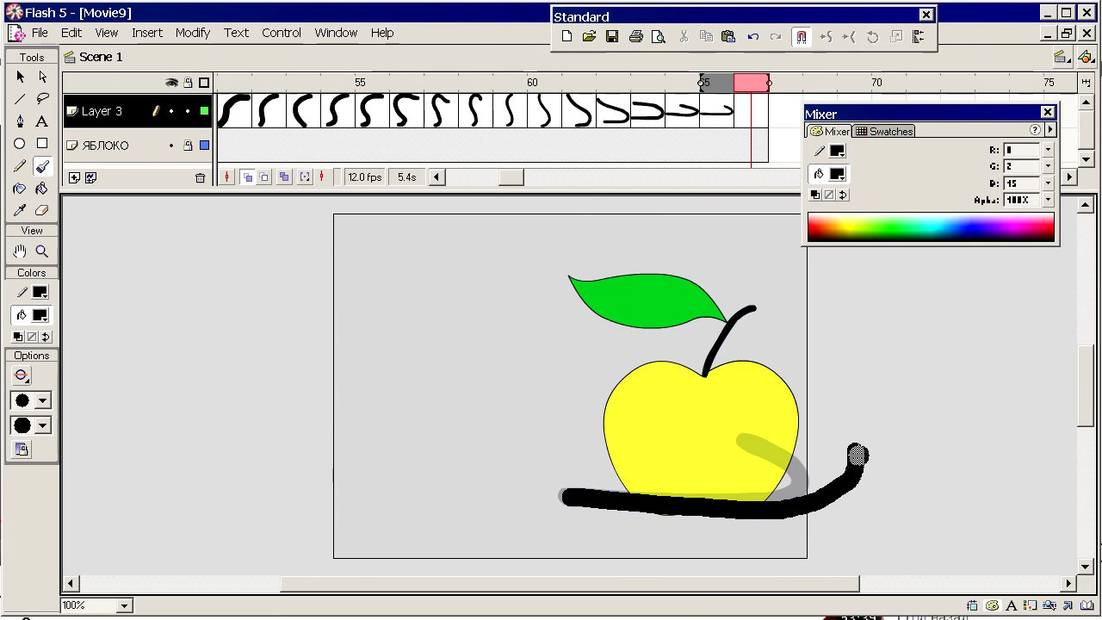
pyautogui.press('F7')
pyautogui.moveTo(568, 500); pyautogui.dragTo(937, 525)
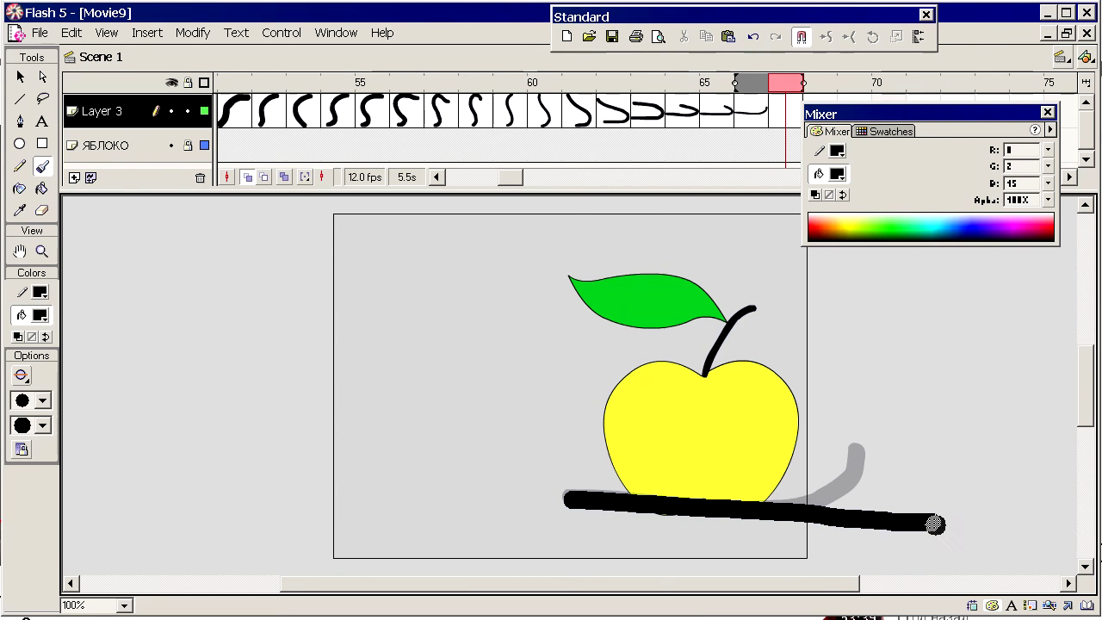
# Insert blank keyframes at frames 68 and 69 and paint the worm along the apple's base, first with its far end curving up, then stretched nearly straight.
pyautogui.press('F7')
pyautogui.moveTo(576, 501)
pyautogui.mouseDown()
pyautogui.moveTo(726, 521)
pyautogui.moveTo(856, 513)
pyautogui.moveTo(909, 487)
pyautogui.mouseUp()
pyautogui.press('F7')
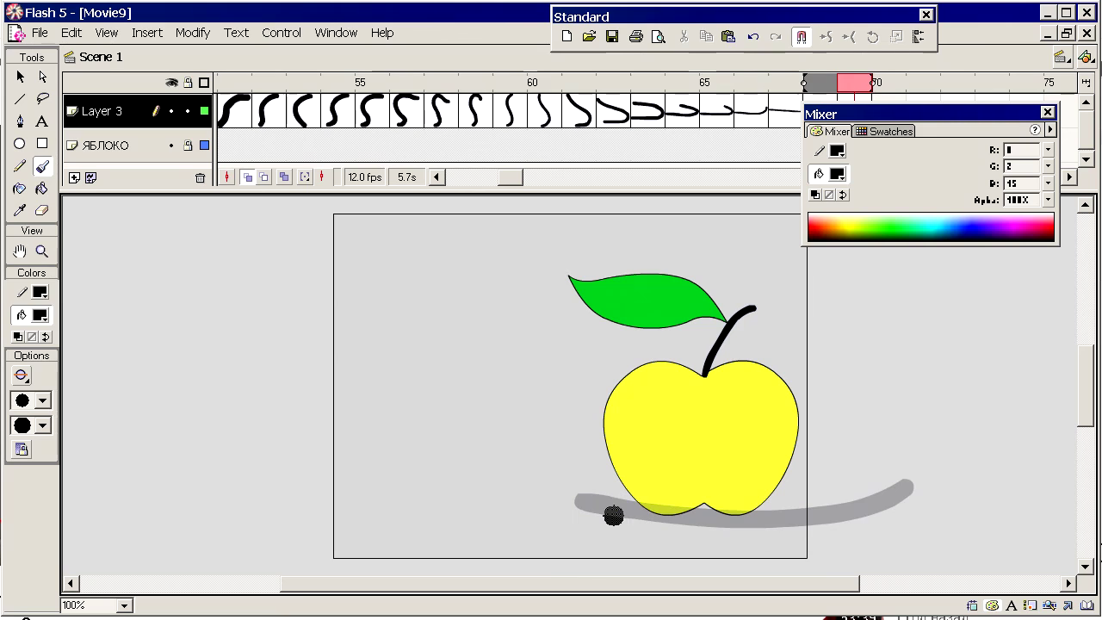
pyautogui.moveTo(576, 501); pyautogui.dragTo(904, 532)
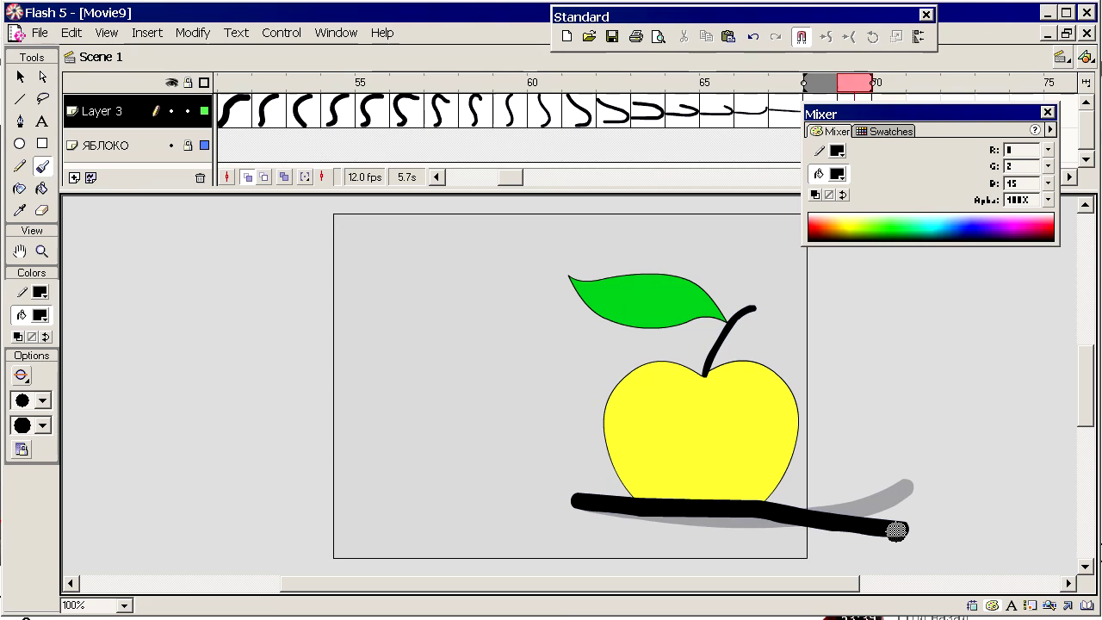
# Hold the worm's final stretched pose by adding six duplicate keyframes at frames 70 to 75.
pyautogui.press('F6')
pyautogui.press('F6')
pyautogui.press('F6')
pyautogui.press('F6')
pyautogui.press('F6')
pyautogui.press('F6')
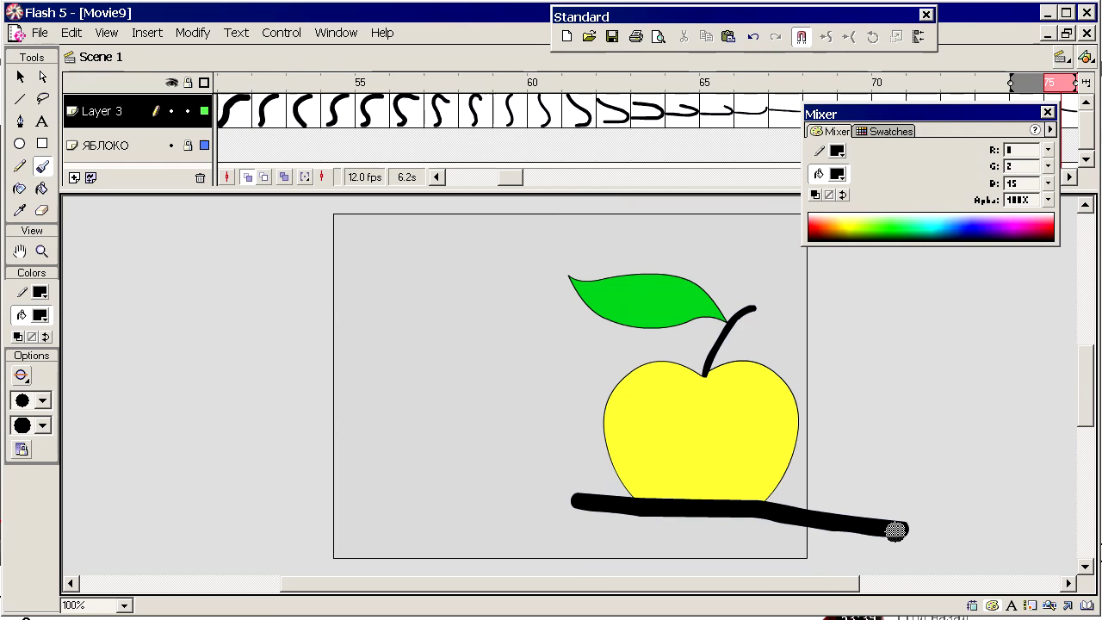
# Play the animation on the timeline and set the movie's frame rate to 8 fps.
pyautogui.press('Return')
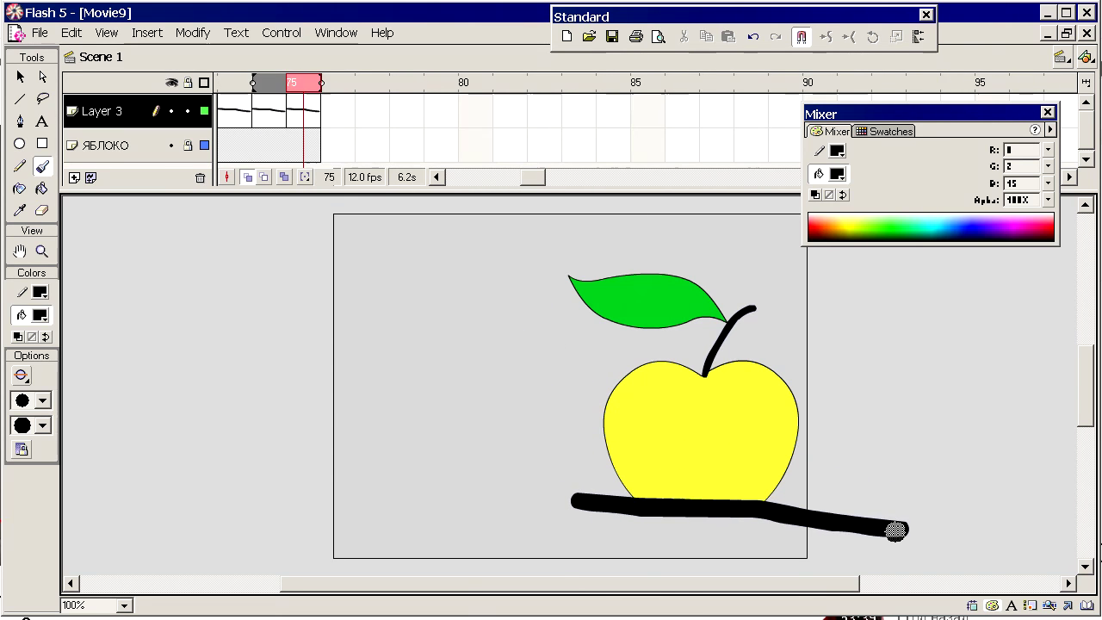
pyautogui.press('Return')
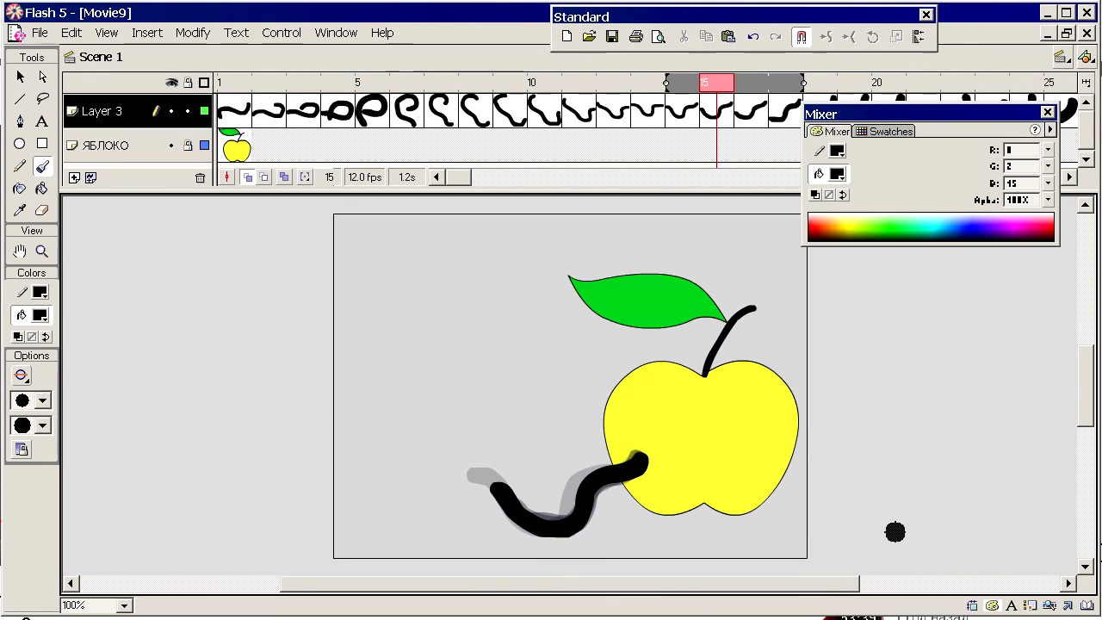
pyautogui.doubleClick(359, 177)
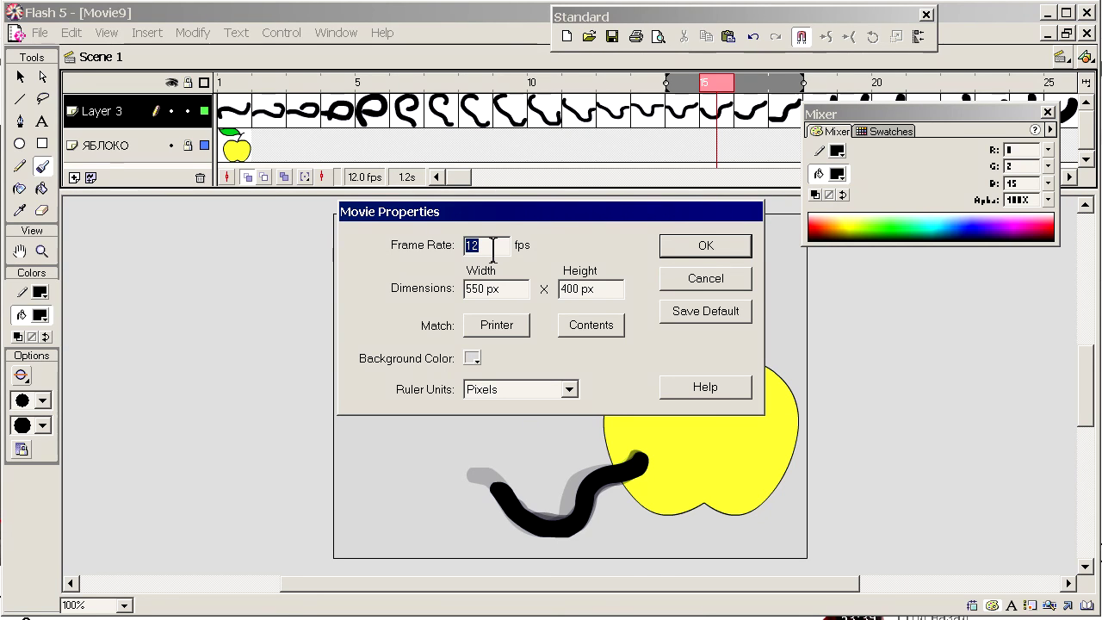
pyautogui.write('8')
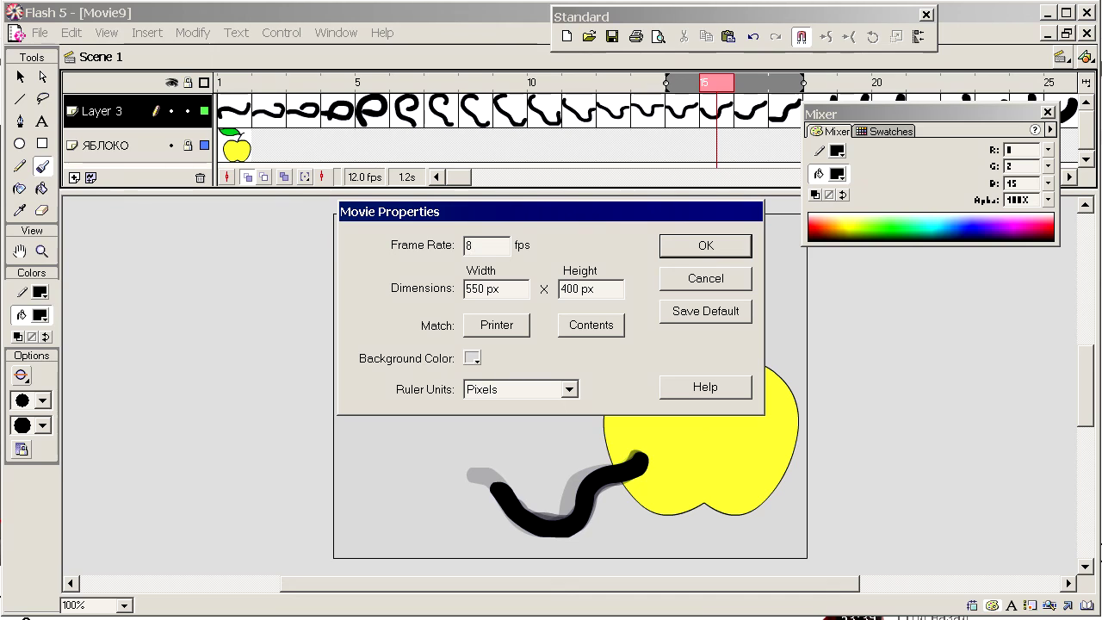
pyautogui.click(699, 247)
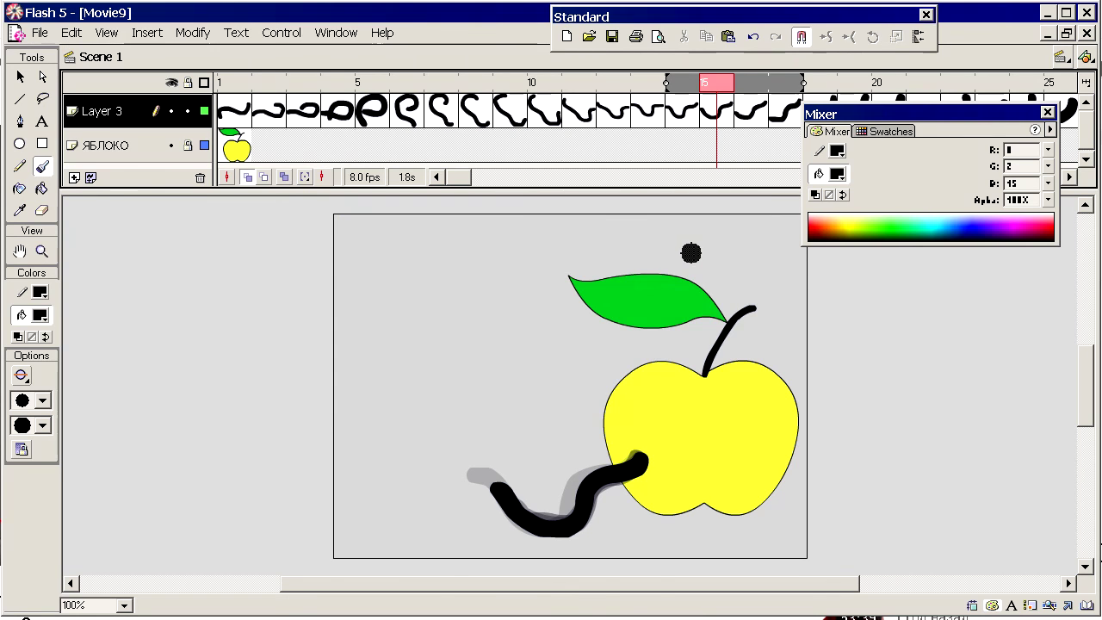
# Test the movie in a preview window, close the preview, and turn off onion skinning.
pyautogui.hotkey('ctrl', 'Return')
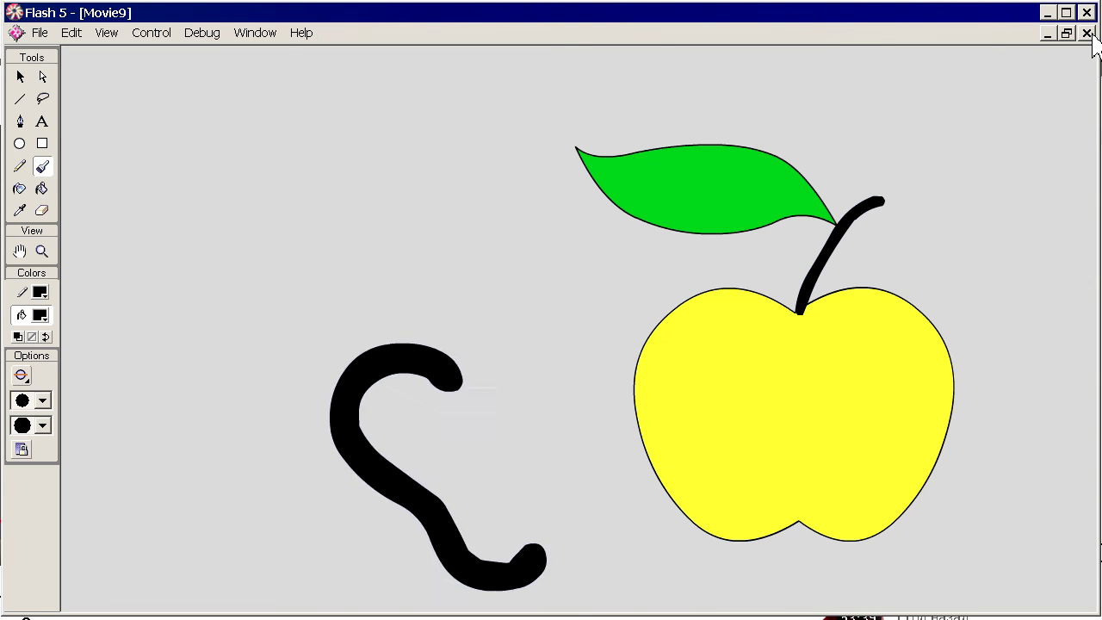
pyautogui.click(1087, 34)
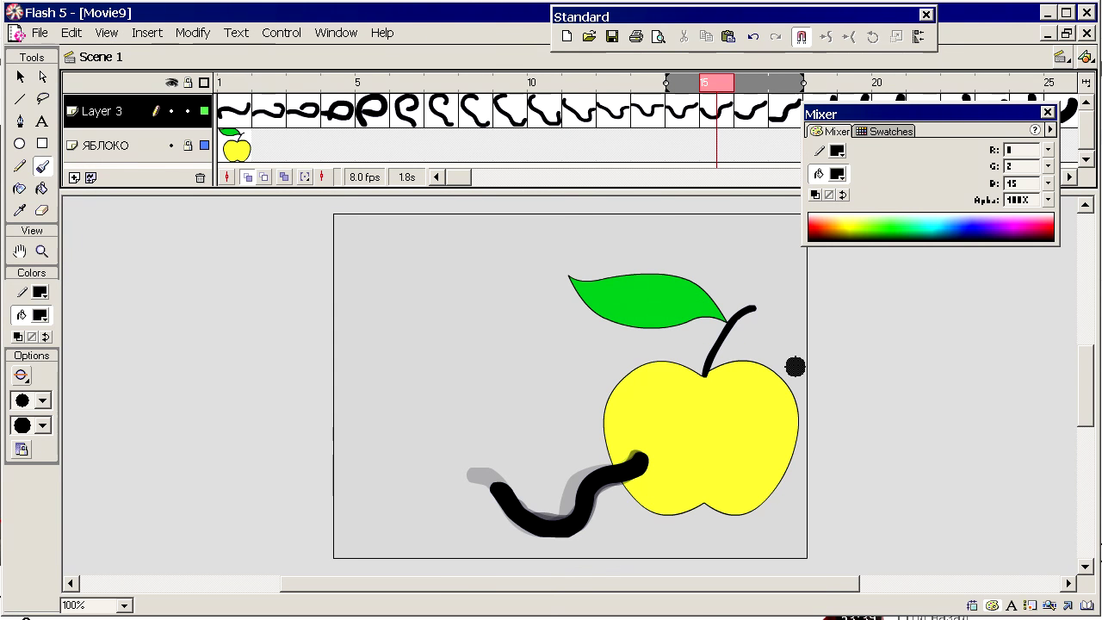
pyautogui.click(248, 177)
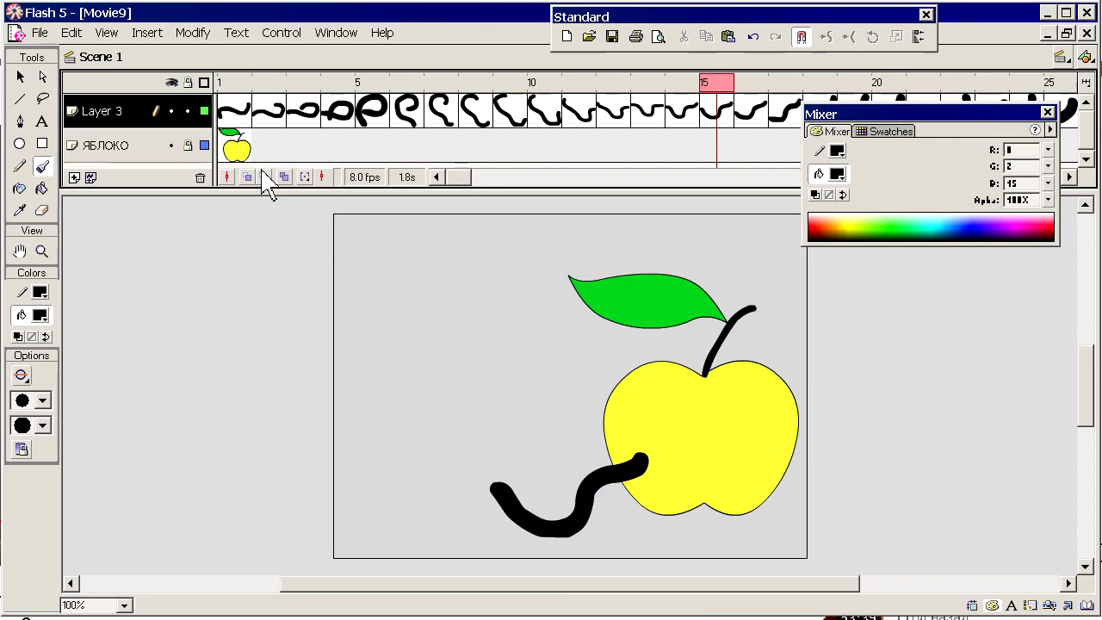